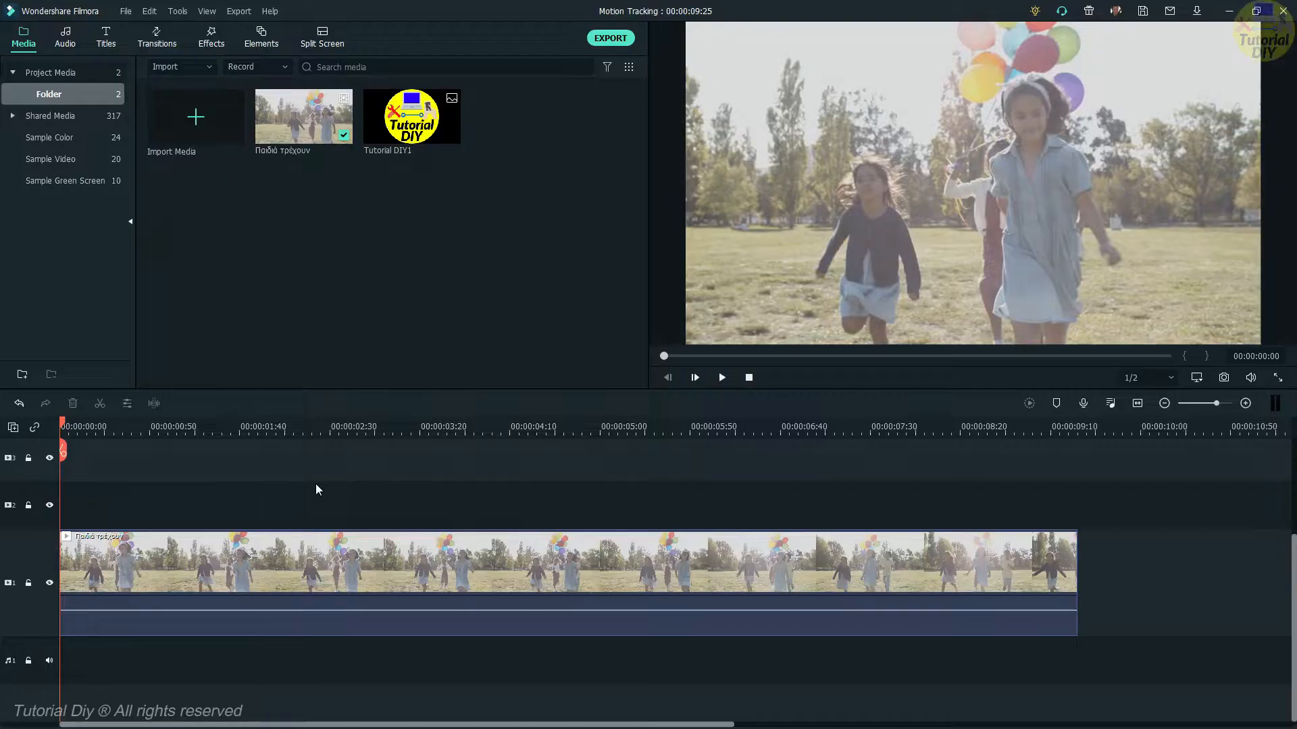
Open the running-children clip's video settings and enable Motion Tracking.
{"action": "left_click", "coordinate": [722, 378]}
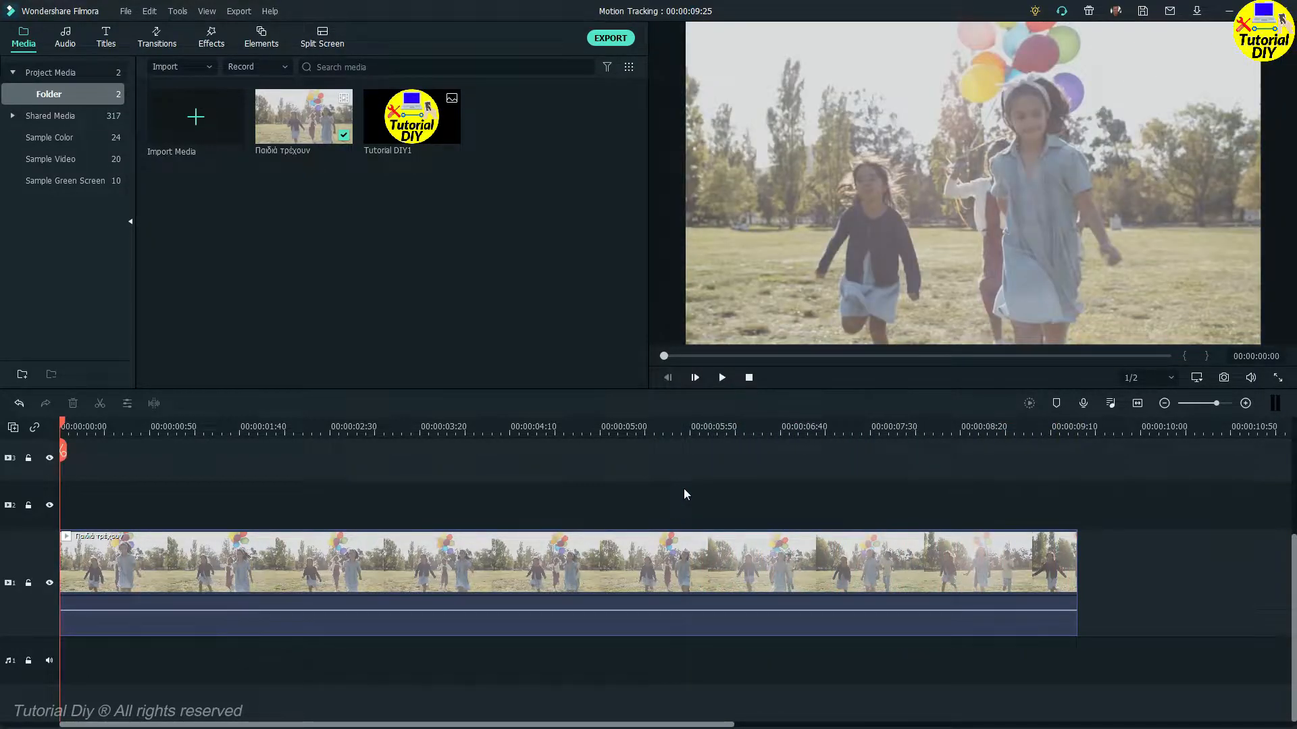
{"action": "right_click", "coordinate": [638, 555]}
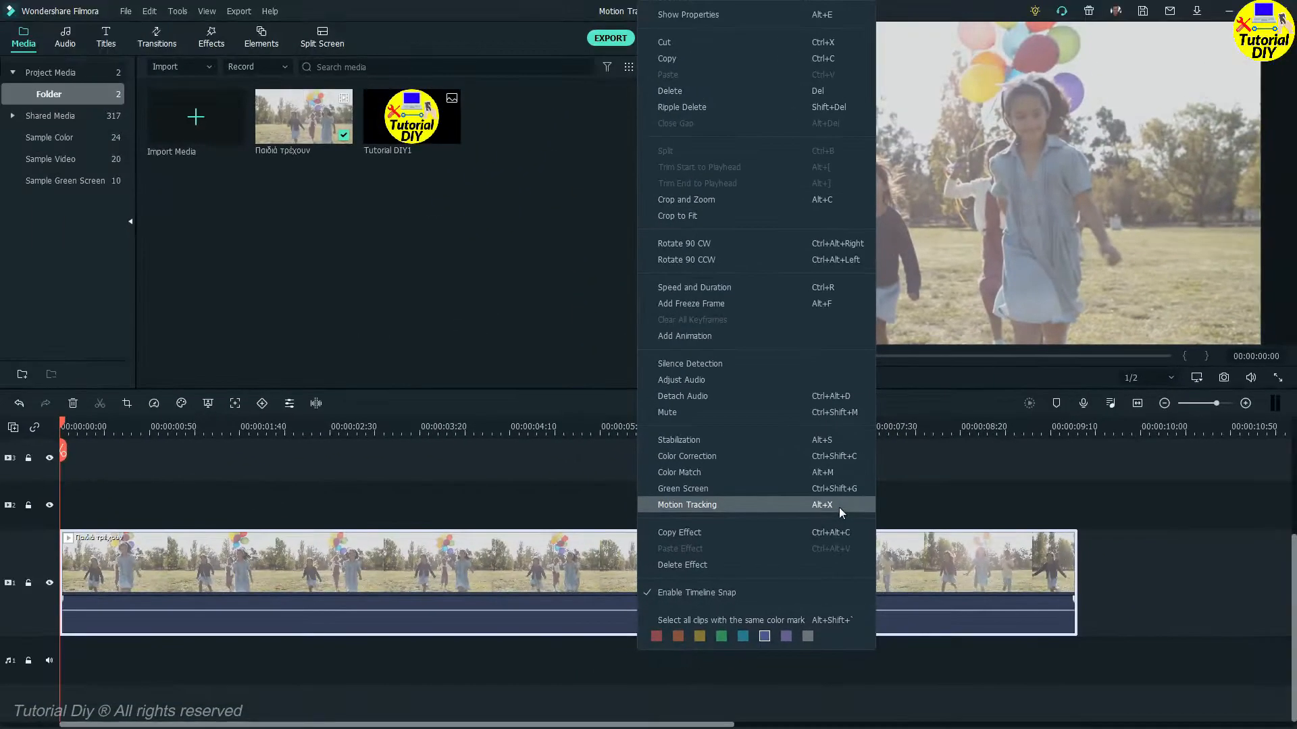
{"action": "left_click", "coordinate": [618, 493]}
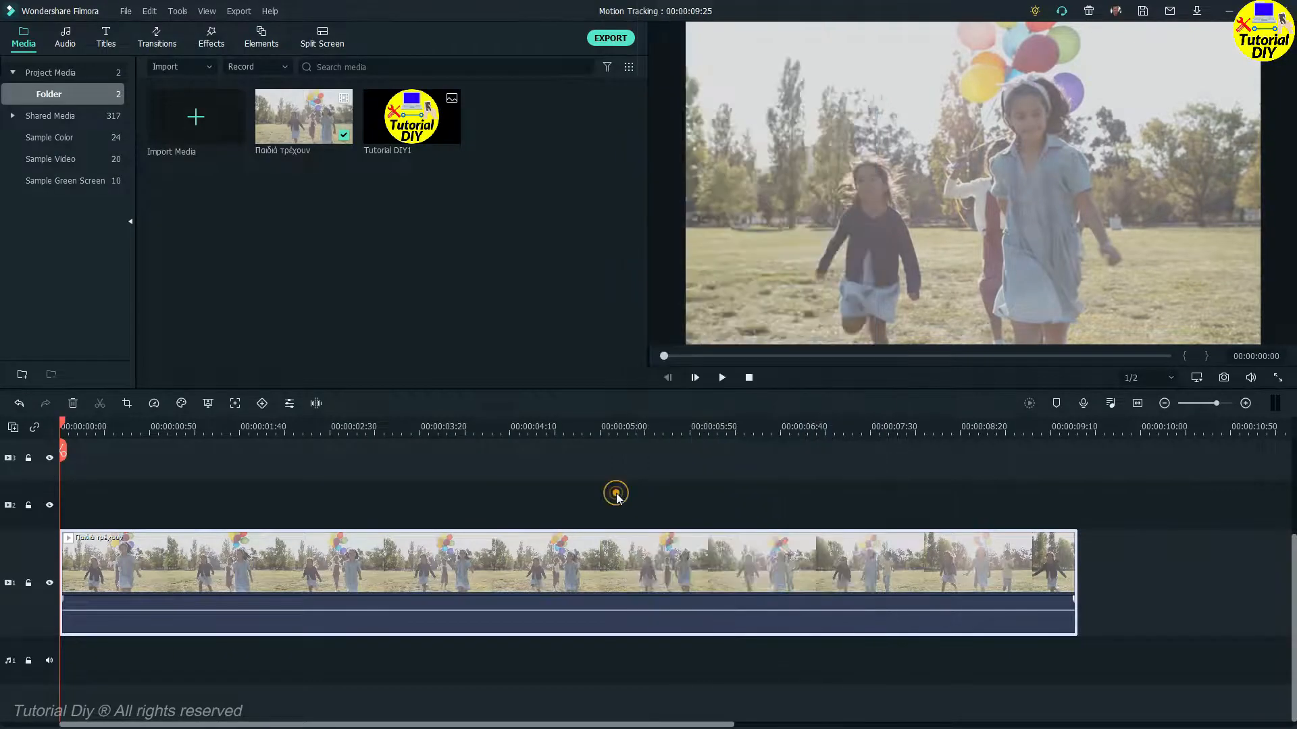
{"action": "double_click", "coordinate": [608, 552]}
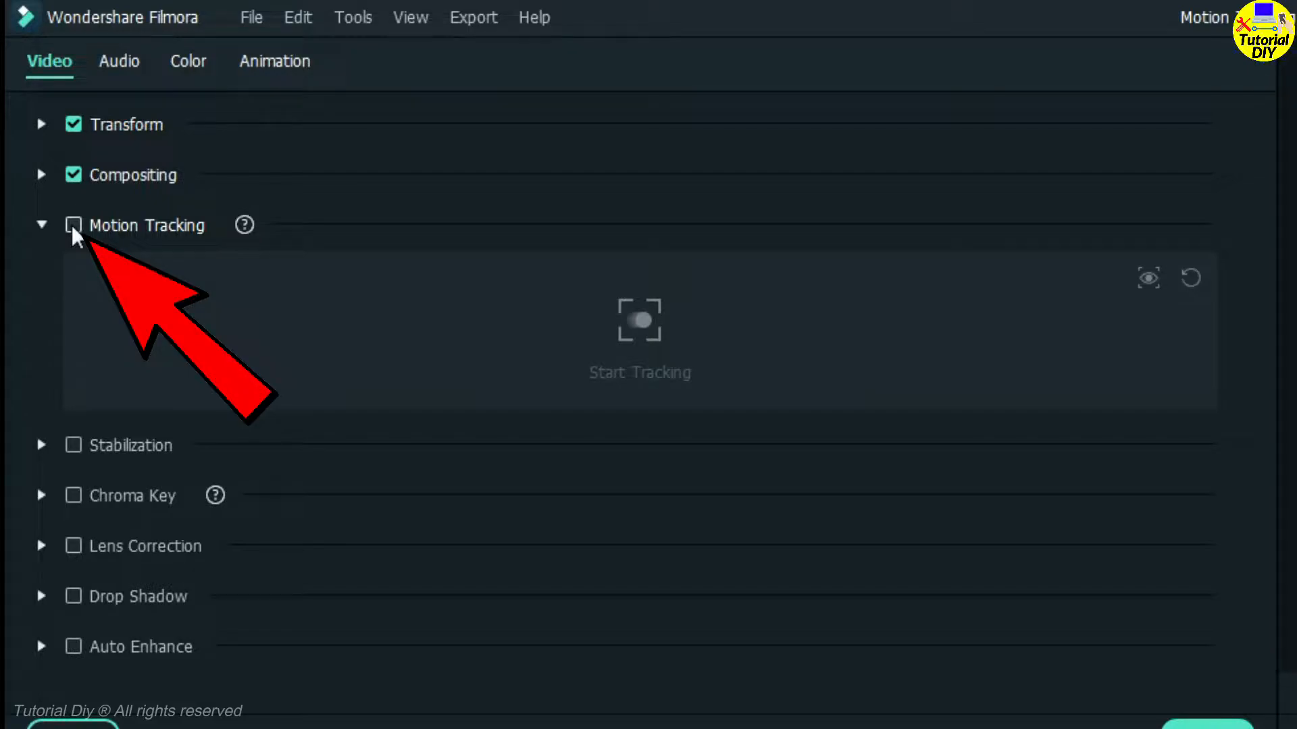
{"action": "left_click", "coordinate": [73, 225]}
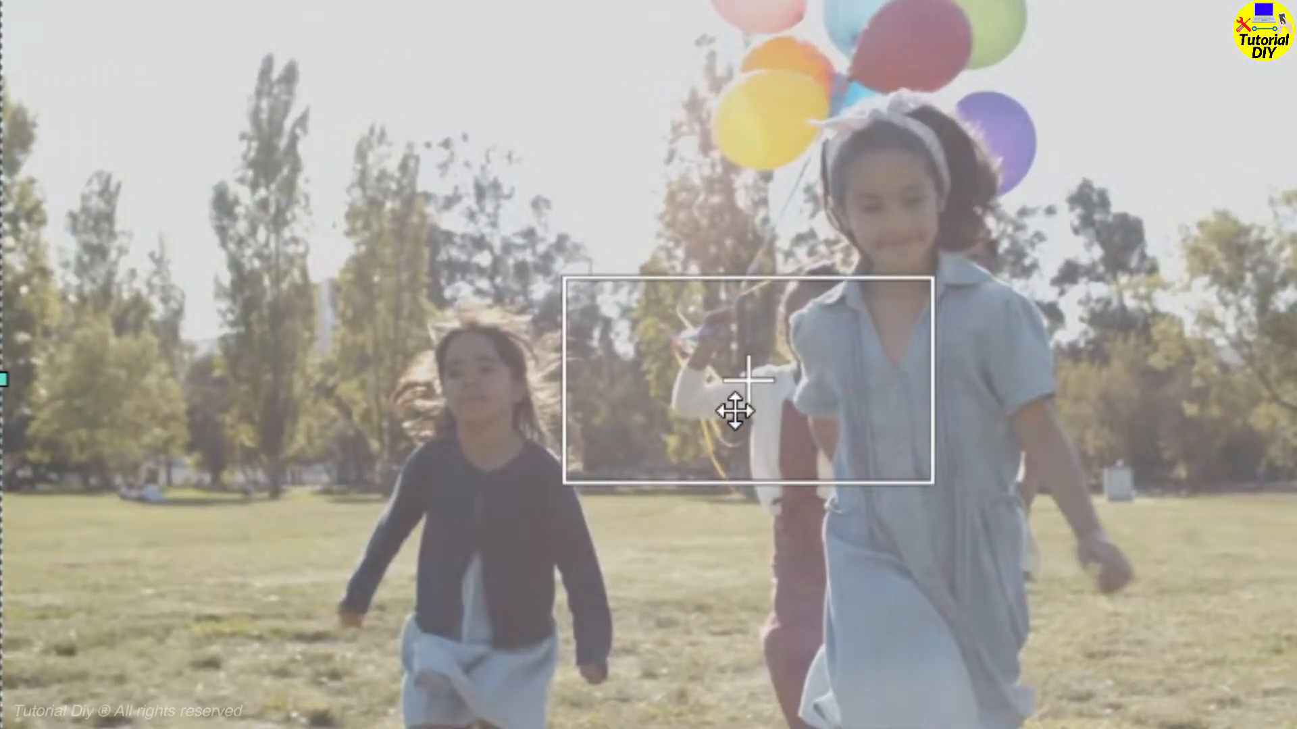
Fit the tracking box around the face of the girl on the left and start tracking.
{"action": "left_click_drag", "start_coordinate": [734, 410], "coordinate": [464, 416]}
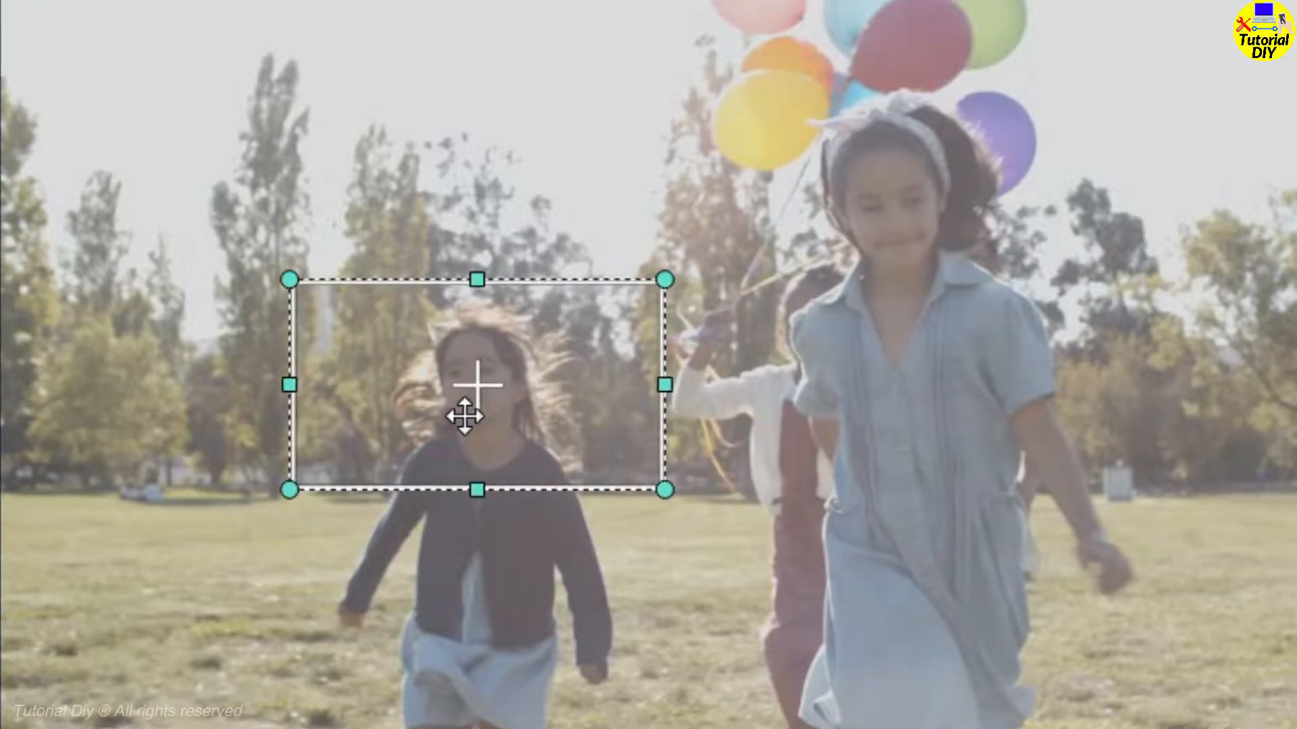
{"action": "left_click_drag", "start_coordinate": [274, 270], "coordinate": [448, 354]}
{"action": "left_click_drag", "start_coordinate": [351, 385], "coordinate": [455, 392]}
{"action": "left_click_drag", "start_coordinate": [481, 318], "coordinate": [480, 299]}
{"action": "left_click_drag", "start_coordinate": [485, 423], "coordinate": [482, 411]}
{"action": "left_click_drag", "start_coordinate": [474, 294], "coordinate": [474, 307]}
{"action": "left_click_drag", "start_coordinate": [502, 374], "coordinate": [508, 380]}
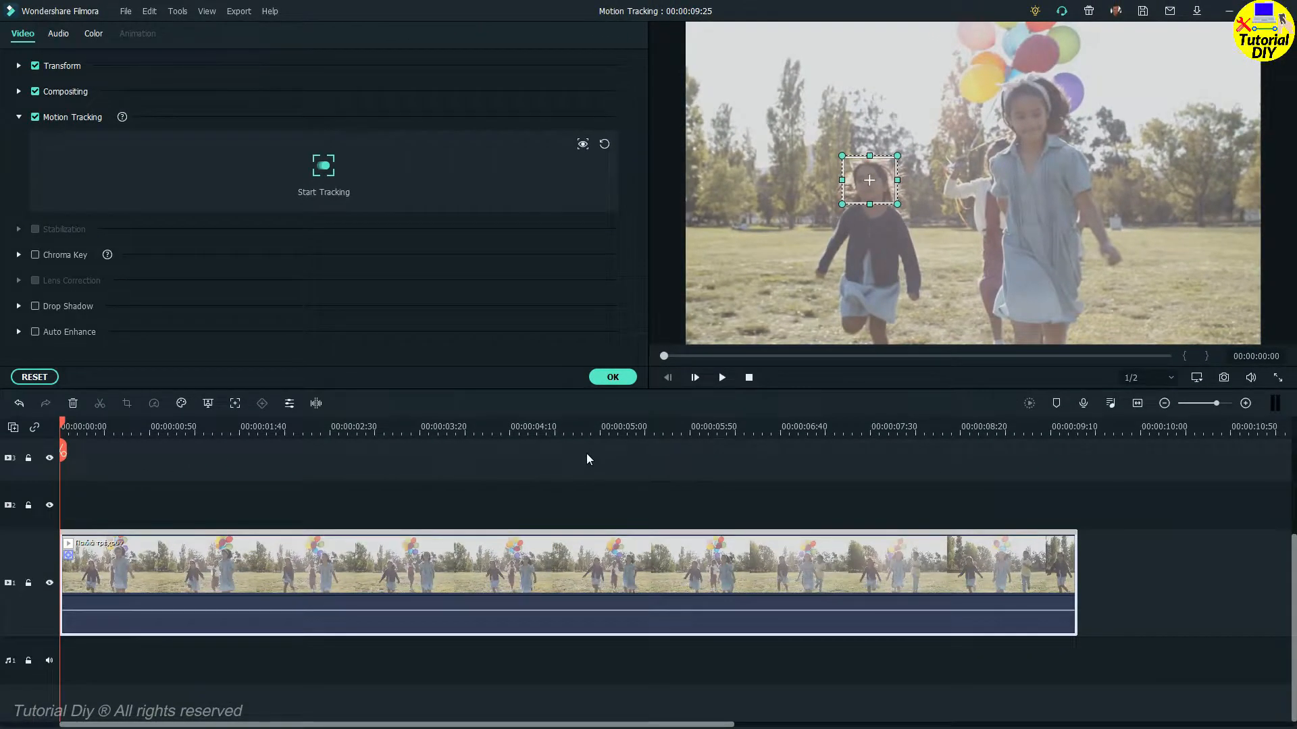
{"action": "left_click_drag", "start_coordinate": [869, 181], "coordinate": [871, 182]}
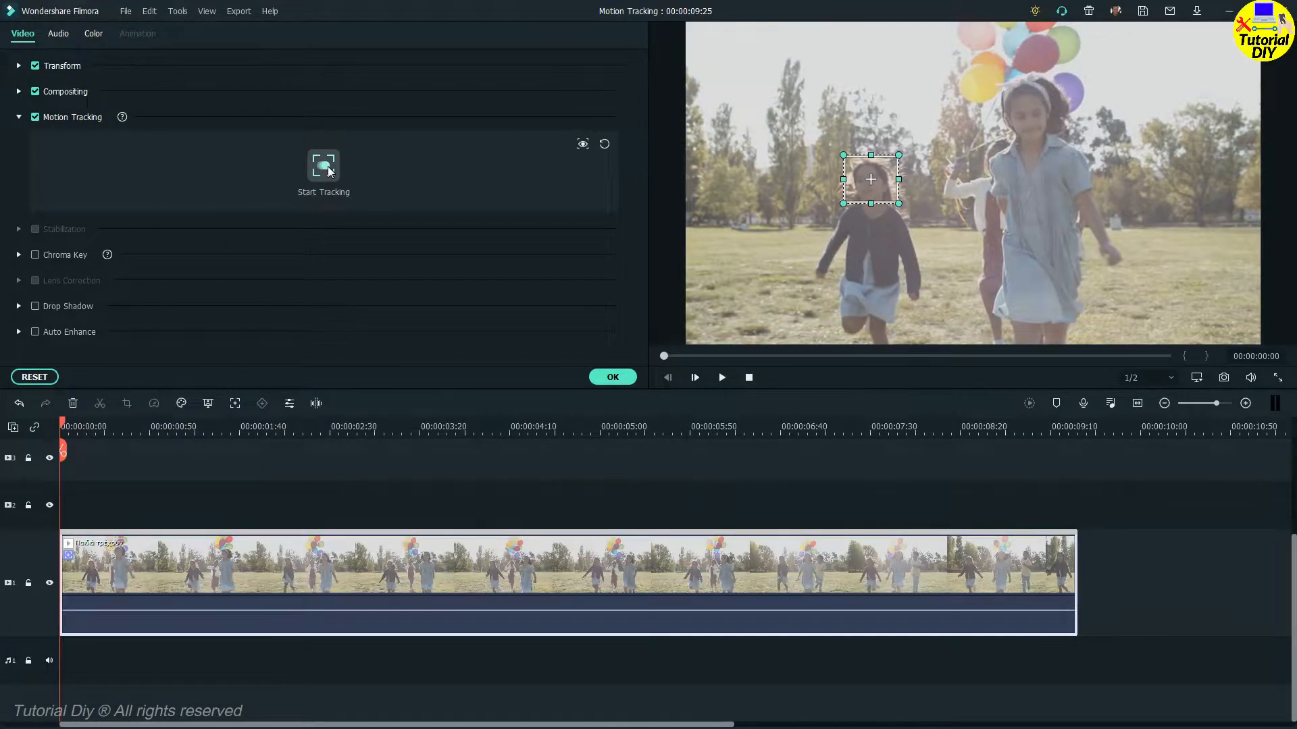
{"action": "left_click", "coordinate": [329, 171]}
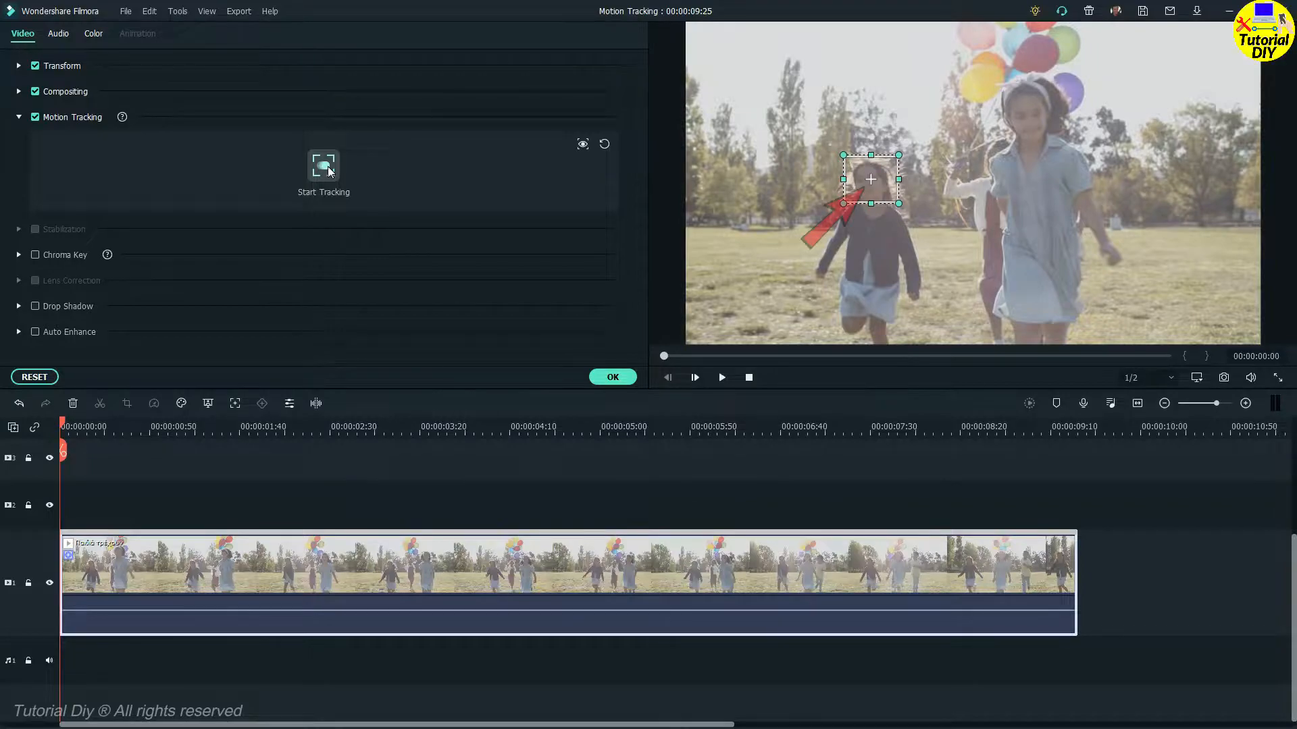
{"action": "left_click", "coordinate": [329, 169]}
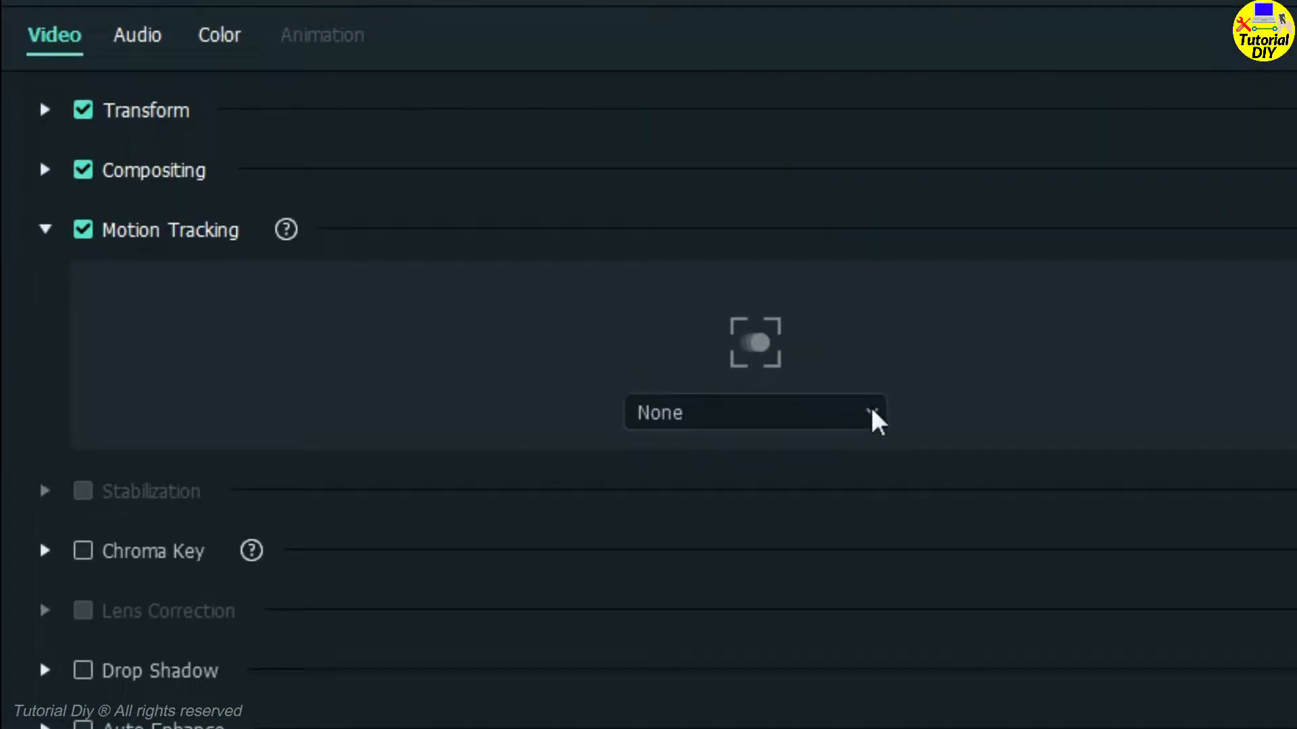
{"action": "left_click", "coordinate": [877, 413]}
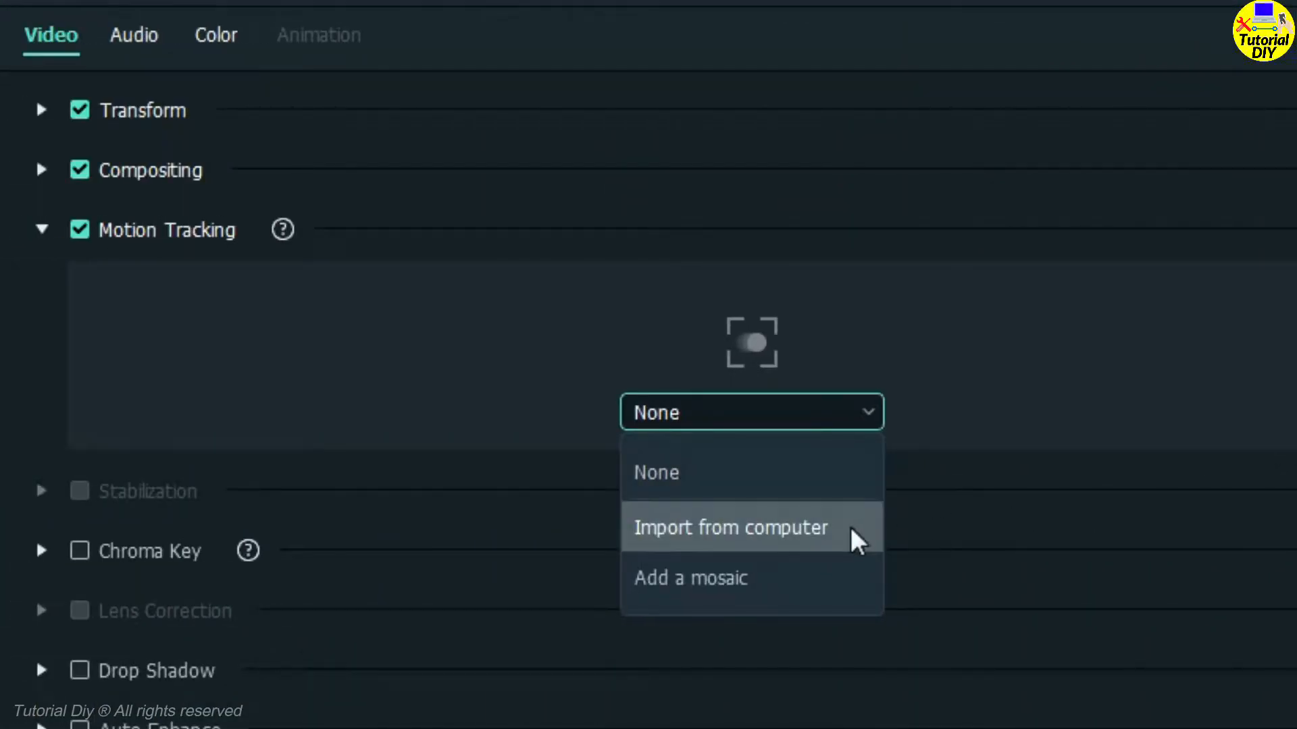
{"action": "left_click", "coordinate": [847, 537]}
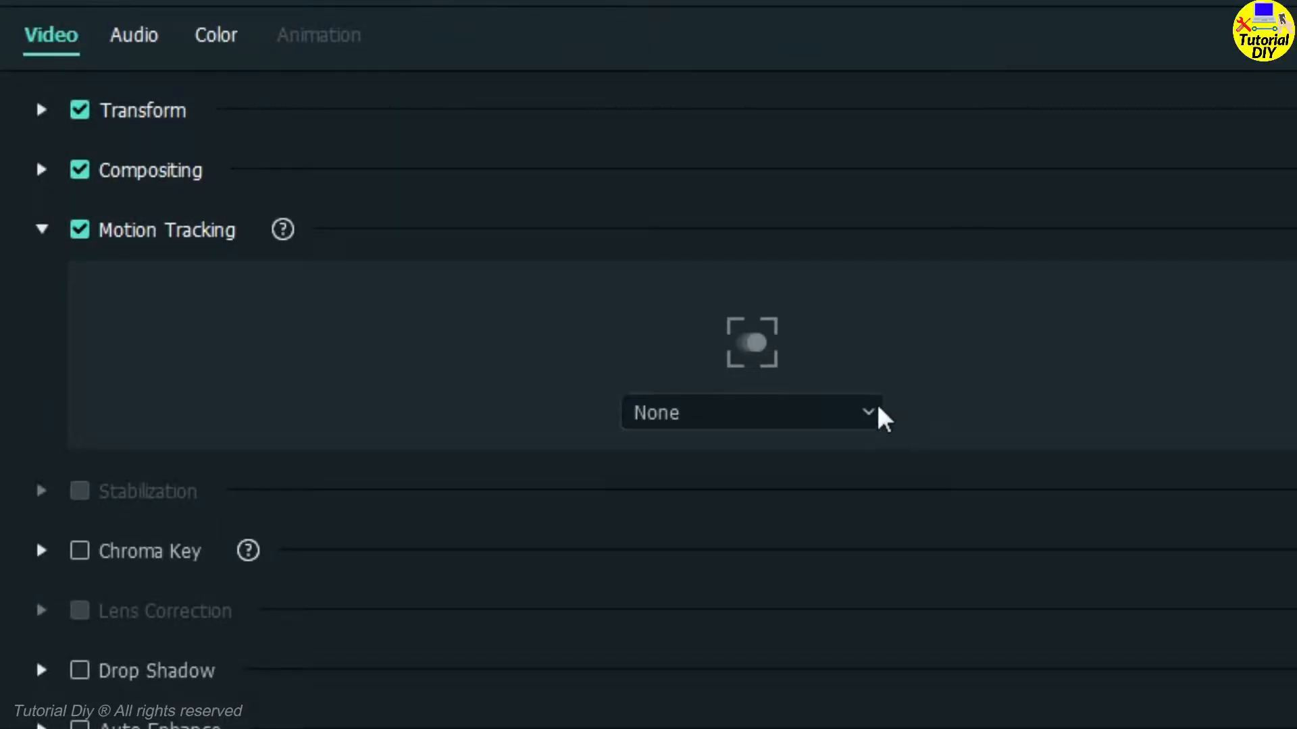
{"action": "left_click", "coordinate": [880, 410]}
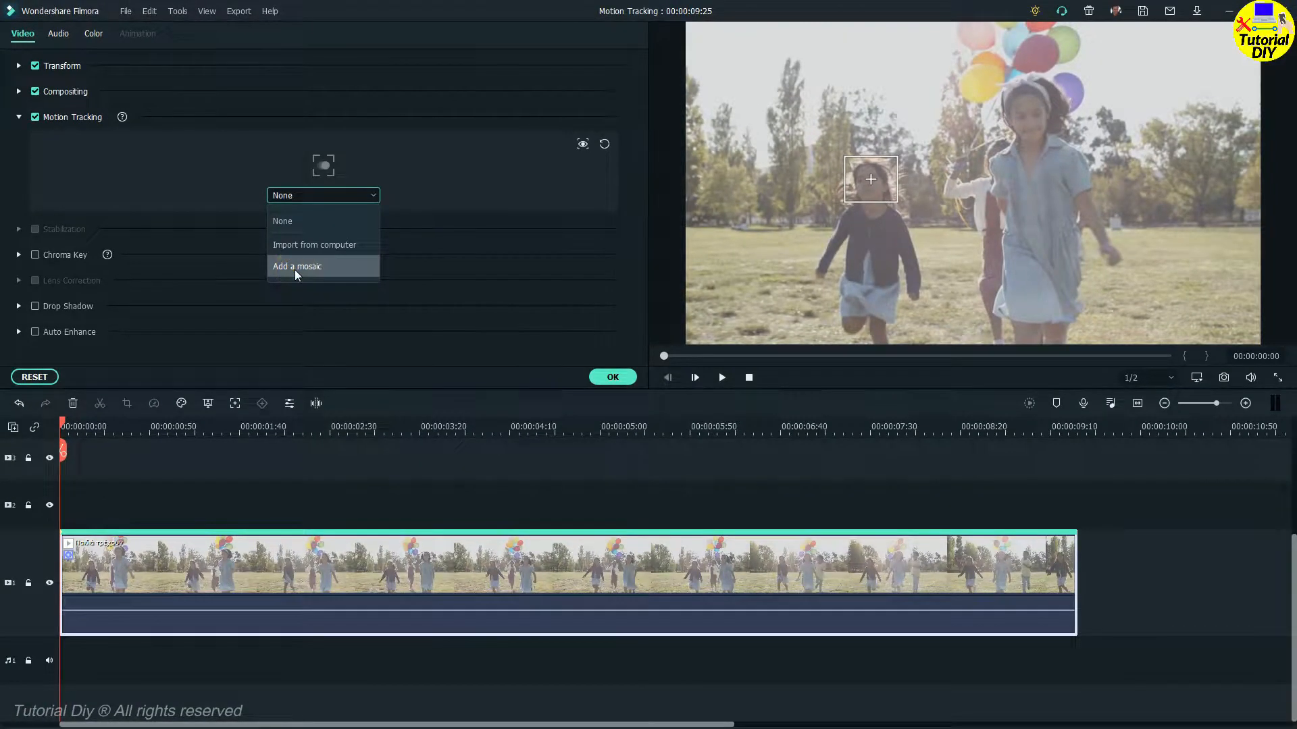
Add a mosaic from the tracking menu, delete the new mosaic clip, and close the settings.
{"action": "left_click", "coordinate": [689, 582]}
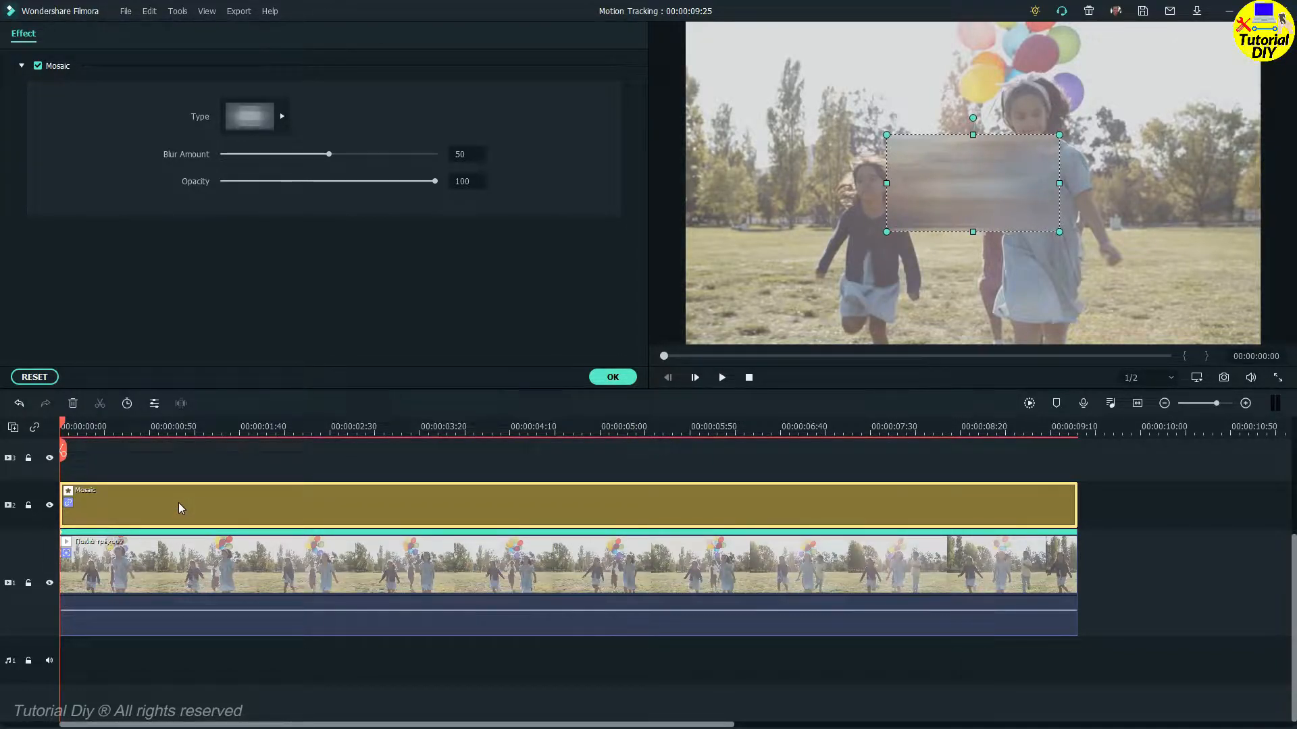
{"action": "key", "text": "Delete"}
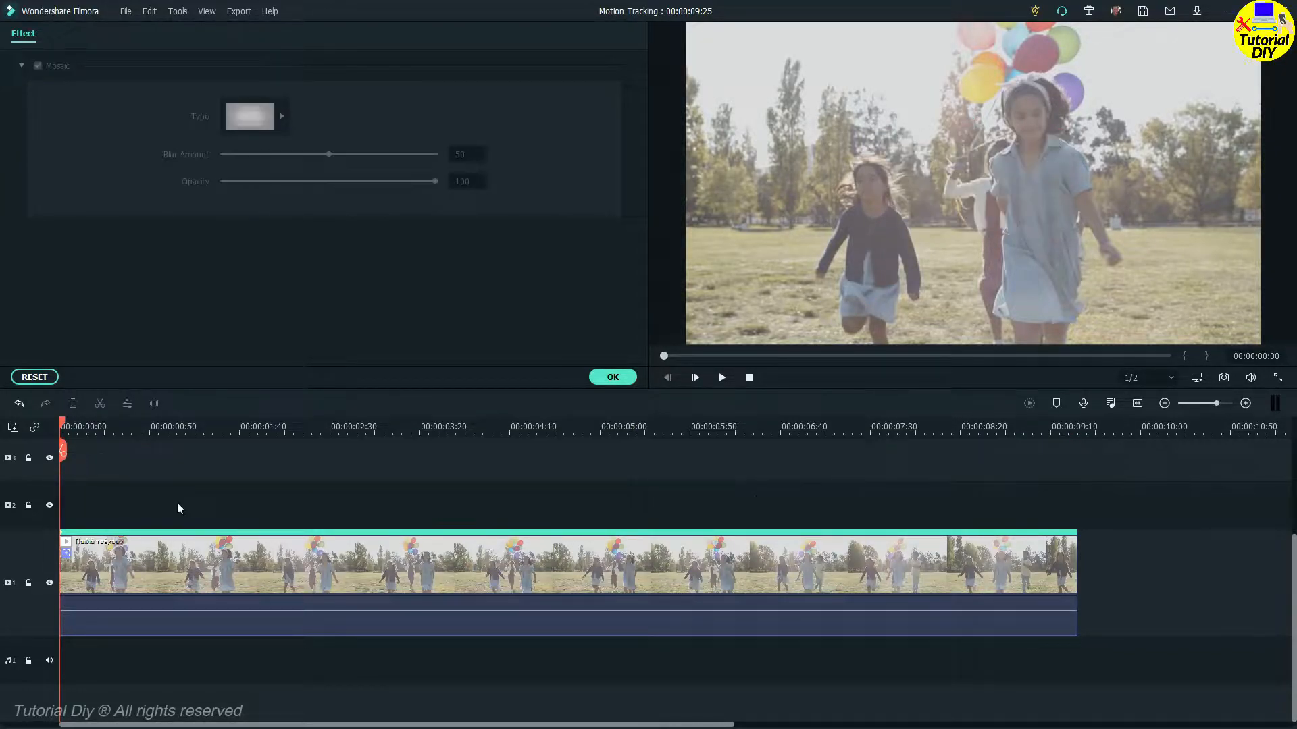
{"action": "left_click", "coordinate": [612, 377]}
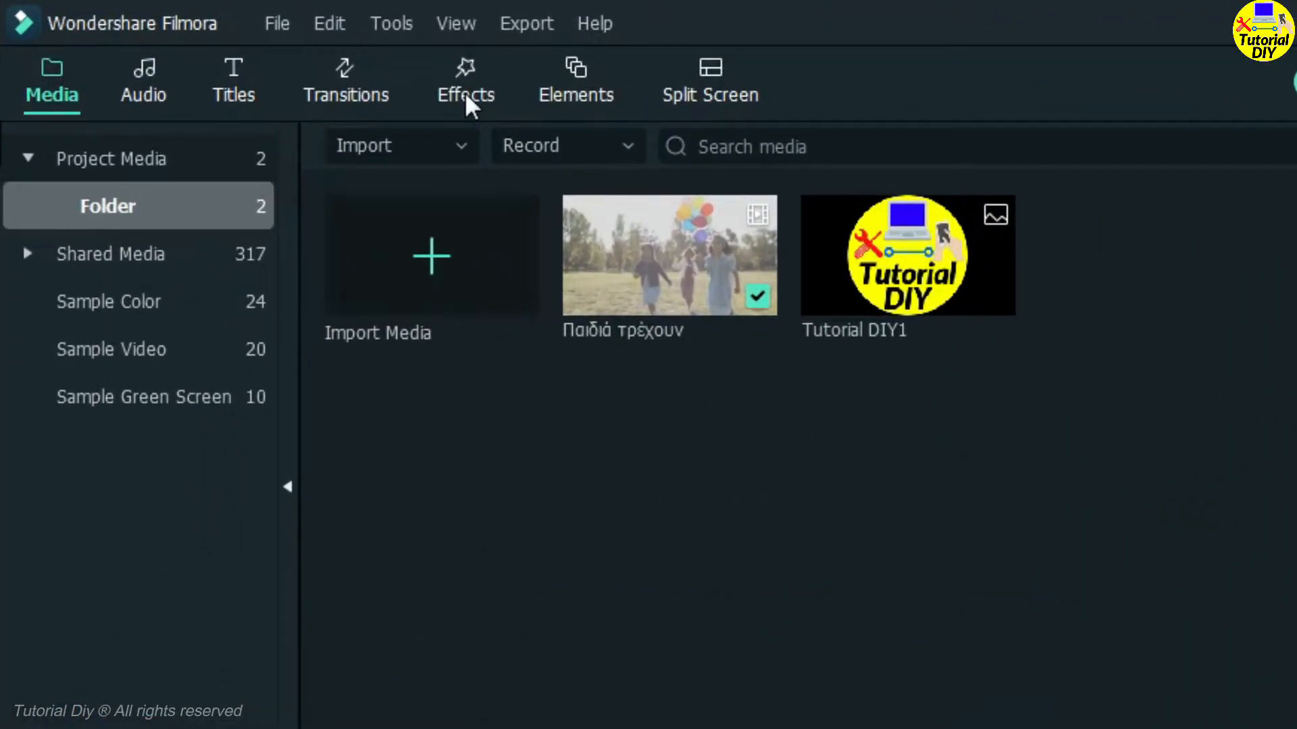
Place the Mosaic effect on the track above the clip and extend it to the clip's full length.
{"action": "left_click", "coordinate": [465, 92]}
{"action": "left_click", "coordinate": [500, 145]}
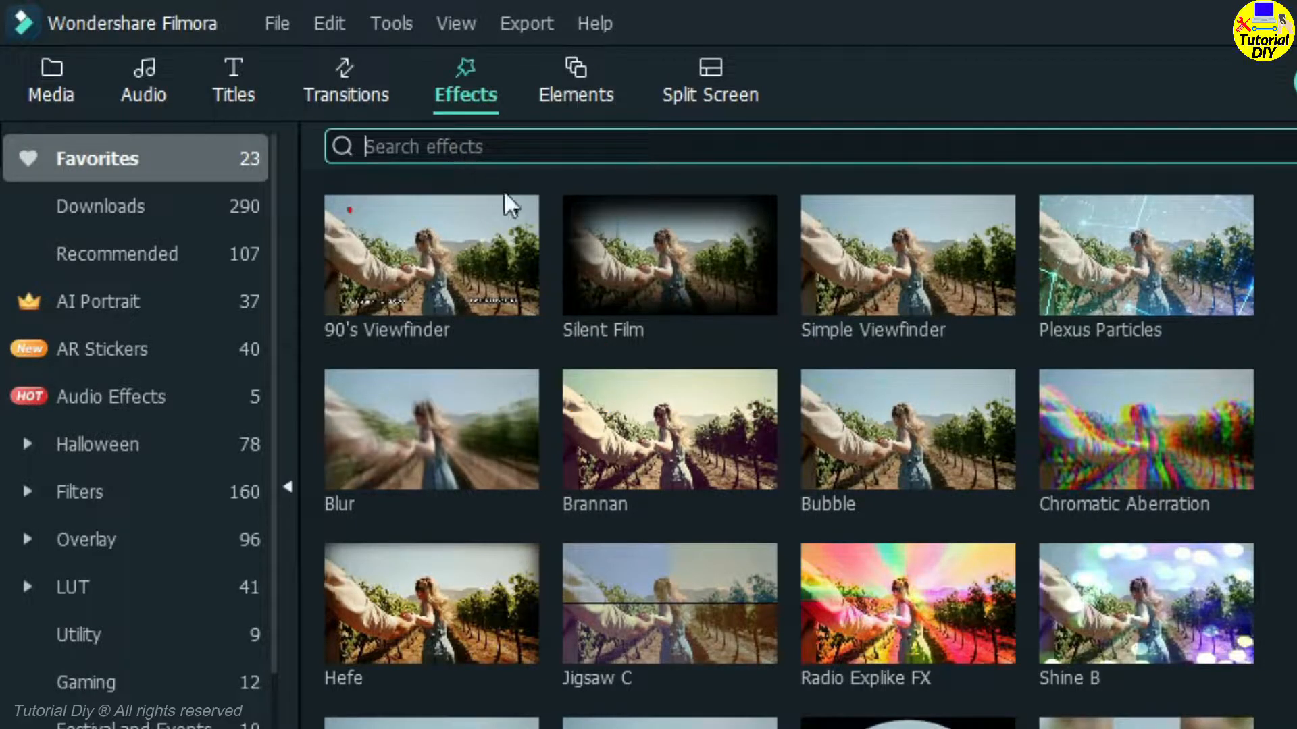
{"action": "scroll", "coordinate": [948, 483], "scroll_direction": "down", "scroll_amount": 3}
{"action": "scroll", "coordinate": [949, 483], "scroll_direction": "down", "scroll_amount": 2}
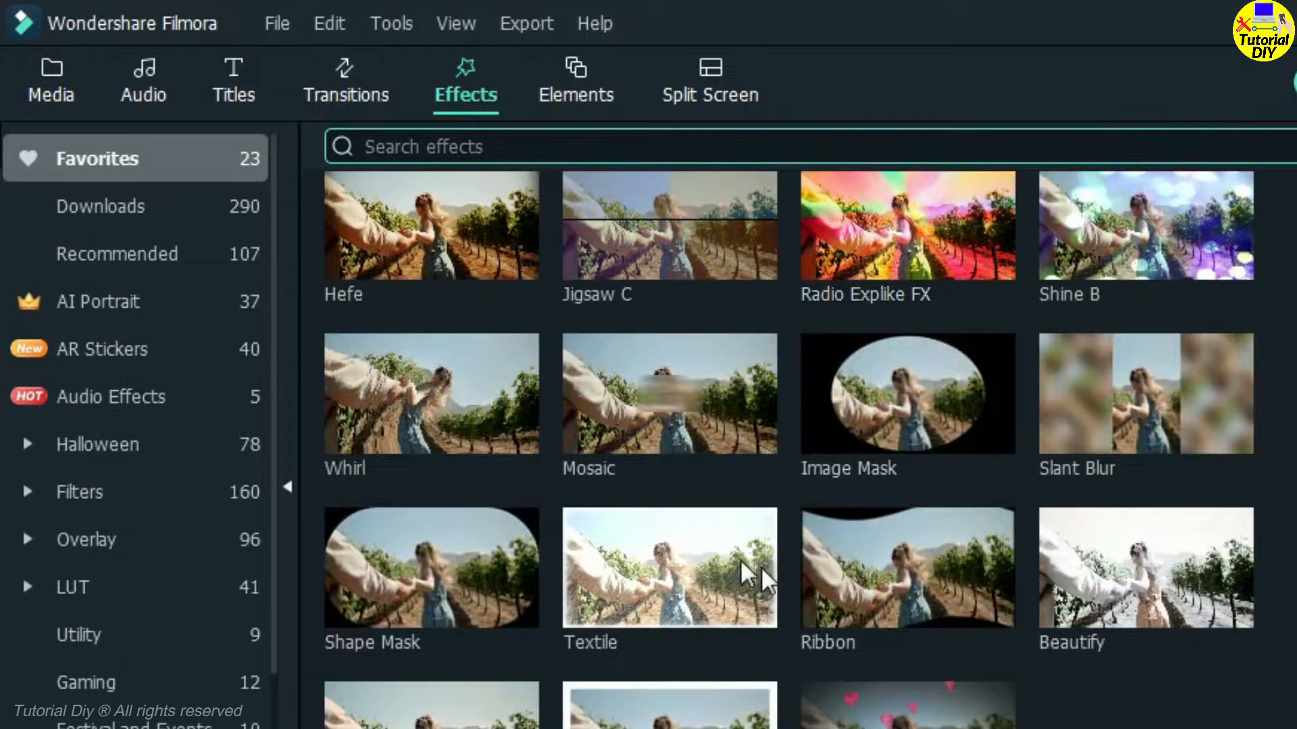
{"action": "left_click", "coordinate": [660, 429]}
{"action": "left_click_drag", "start_coordinate": [344, 223], "coordinate": [68, 606]}
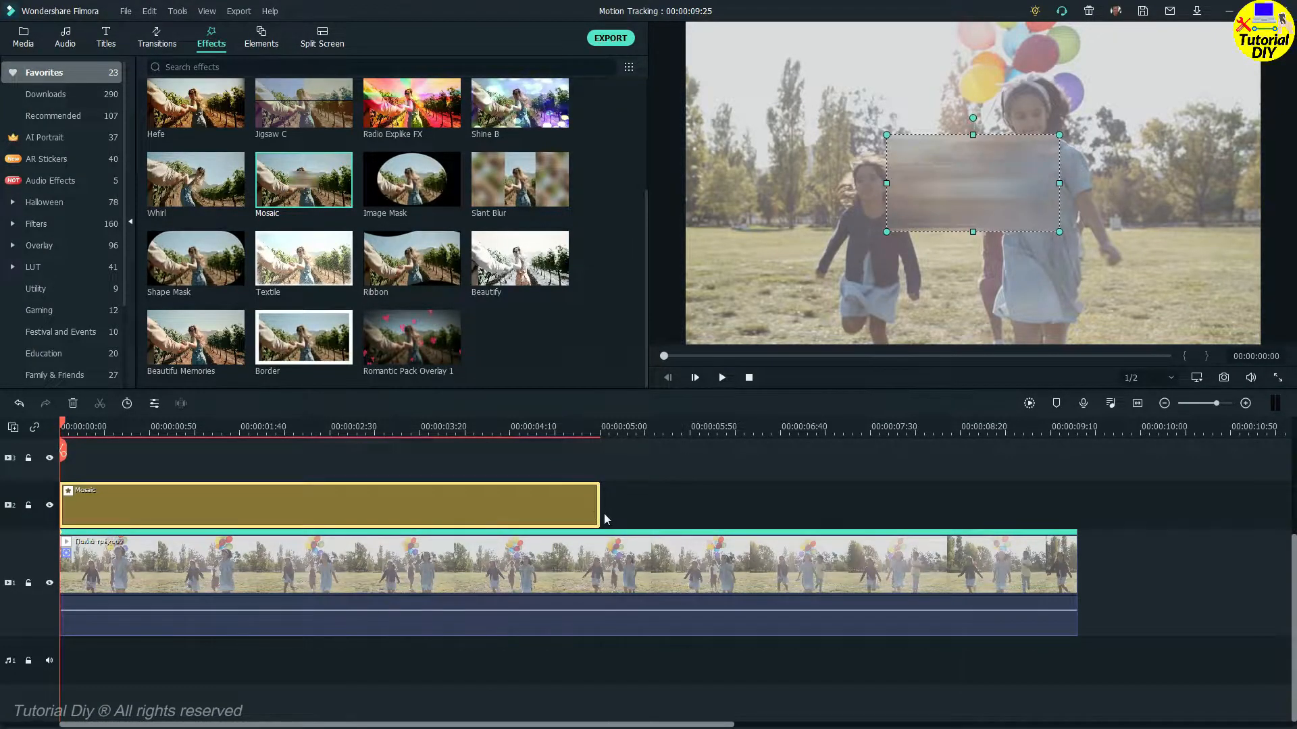
{"action": "left_click_drag", "start_coordinate": [601, 512], "coordinate": [1077, 541]}
Show the tracking target box and fit the mosaic box over the left girl's face.
{"action": "double_click", "coordinate": [660, 565]}
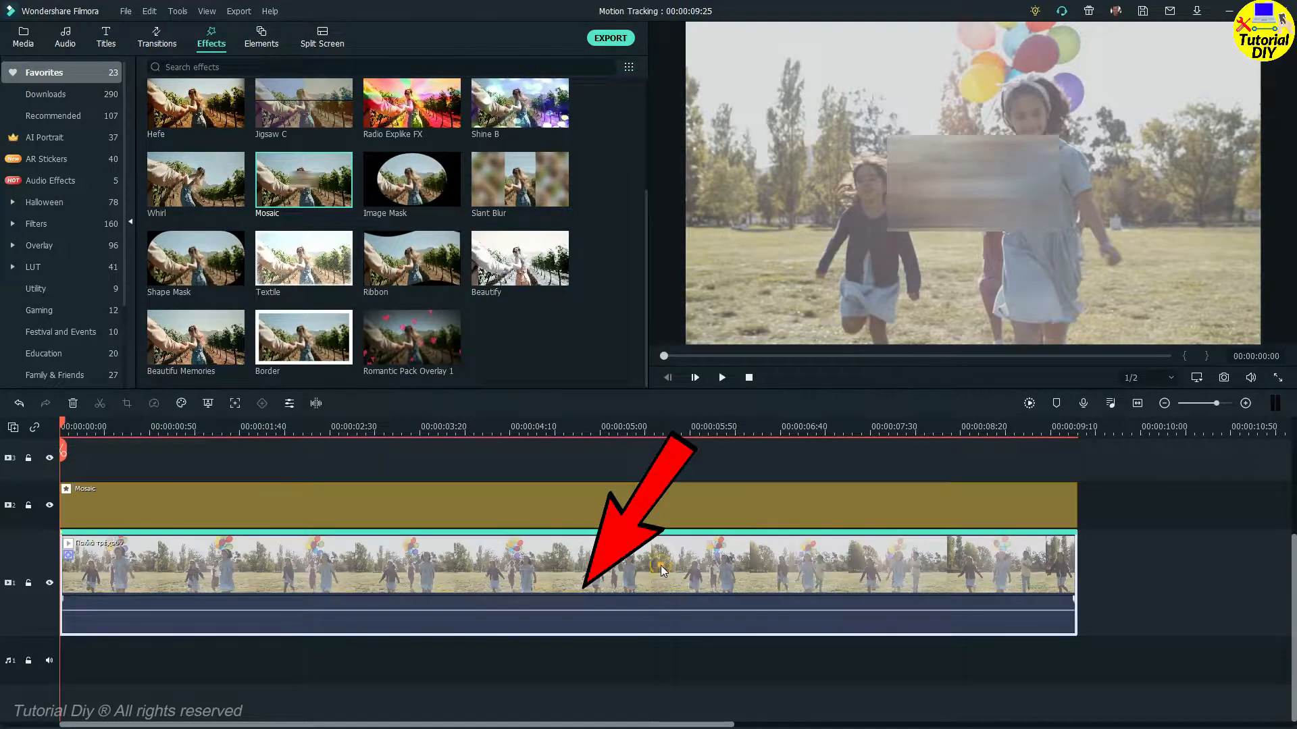
{"action": "left_click_drag", "start_coordinate": [993, 200], "coordinate": [1080, 209]}
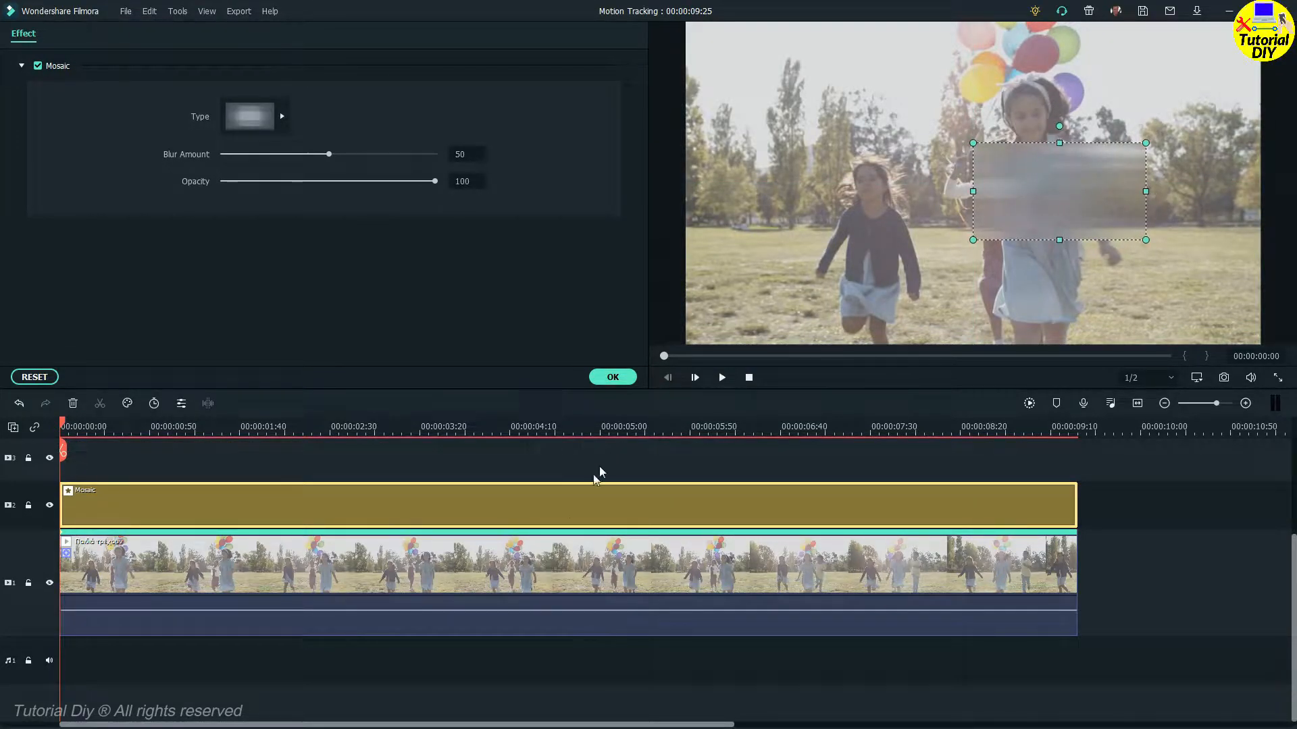
{"action": "left_click", "coordinate": [561, 574]}
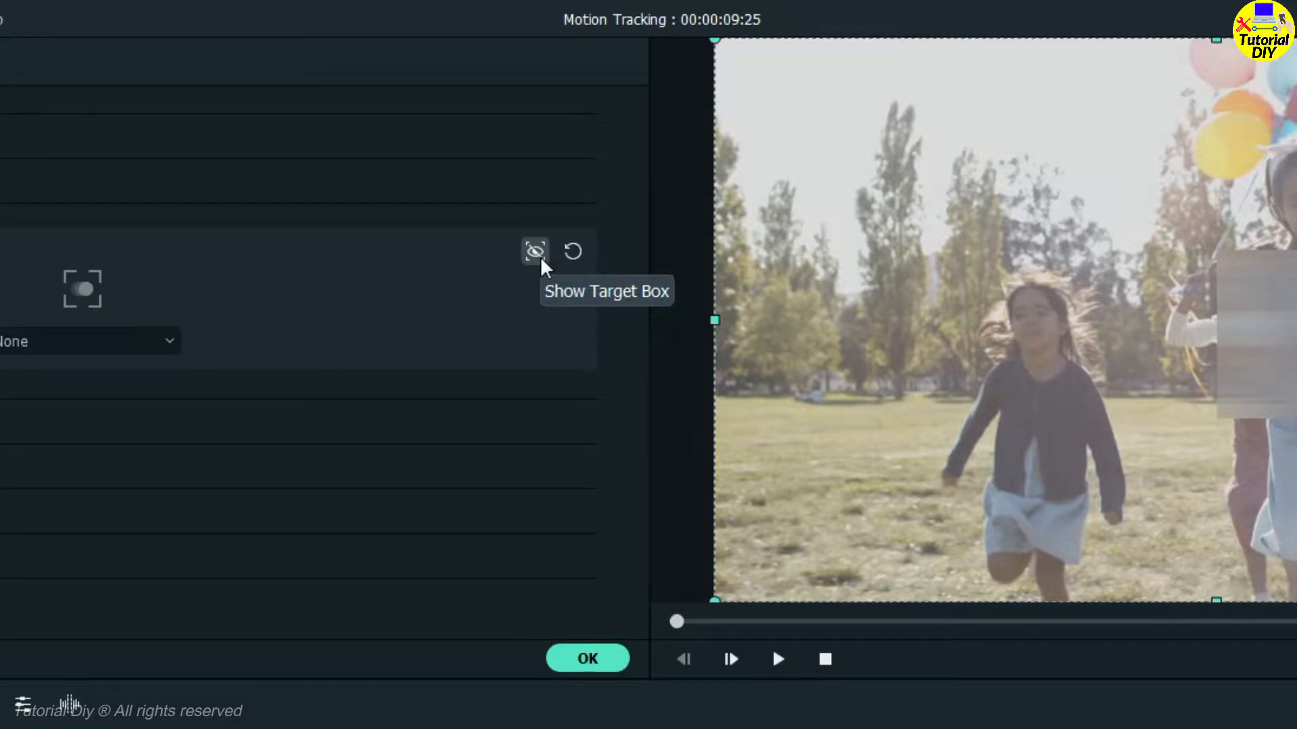
{"action": "left_click", "coordinate": [535, 251]}
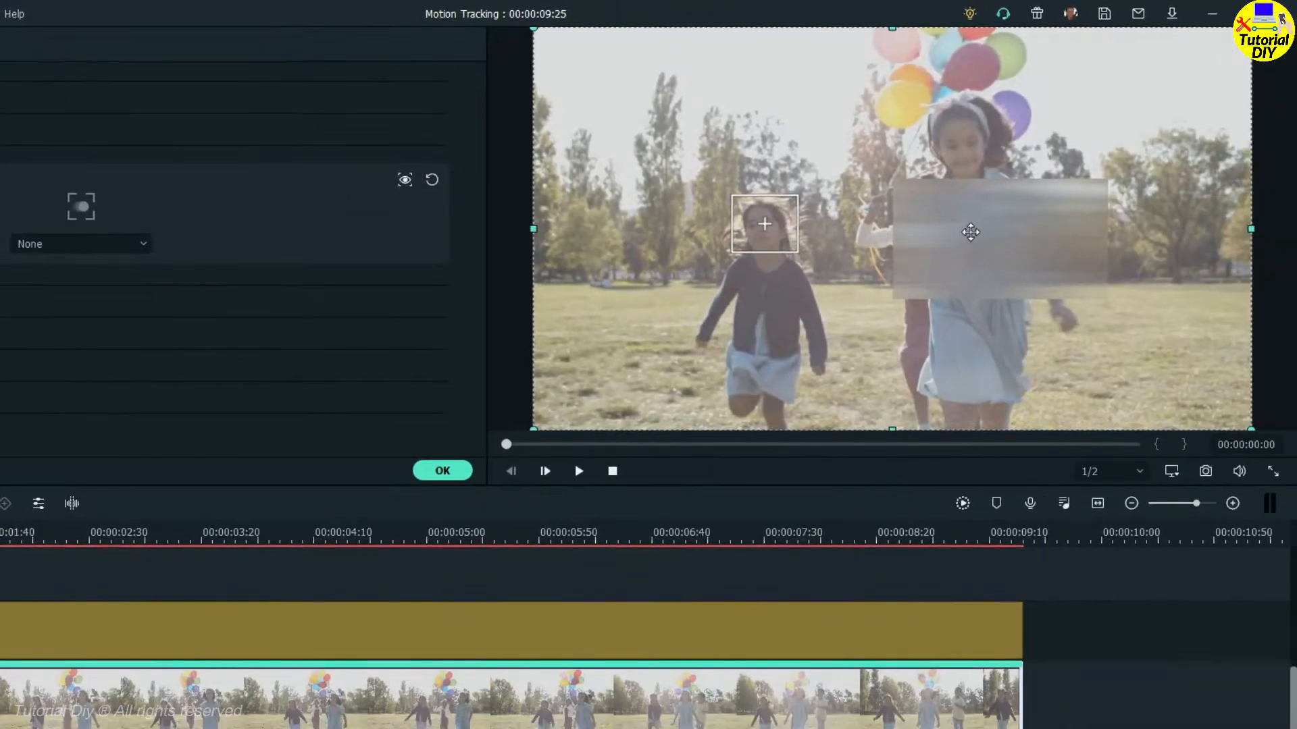
{"action": "left_click", "coordinate": [1101, 266]}
{"action": "left_click_drag", "start_coordinate": [1101, 266], "coordinate": [979, 291]}
{"action": "left_click_drag", "start_coordinate": [864, 254], "coordinate": [814, 251]}
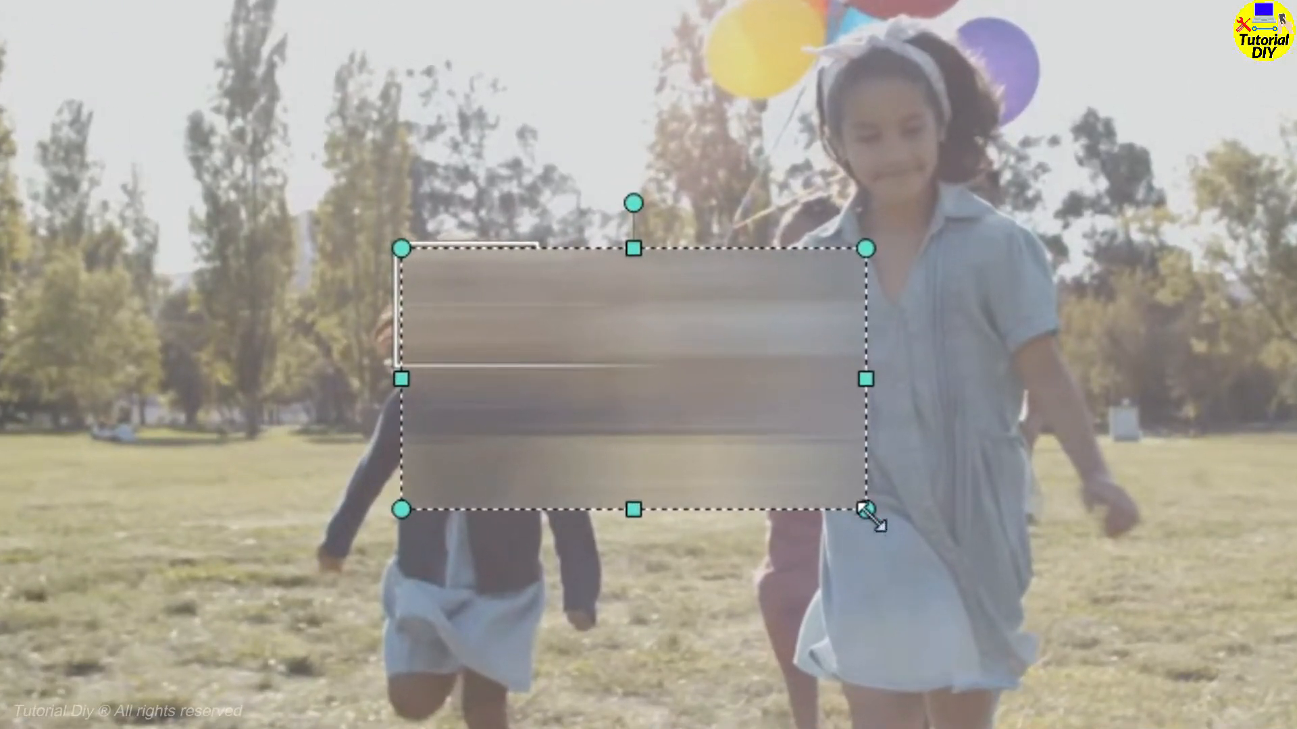
{"action": "left_click_drag", "start_coordinate": [864, 508], "coordinate": [469, 352]}
{"action": "left_click_drag", "start_coordinate": [595, 303], "coordinate": [537, 305]}
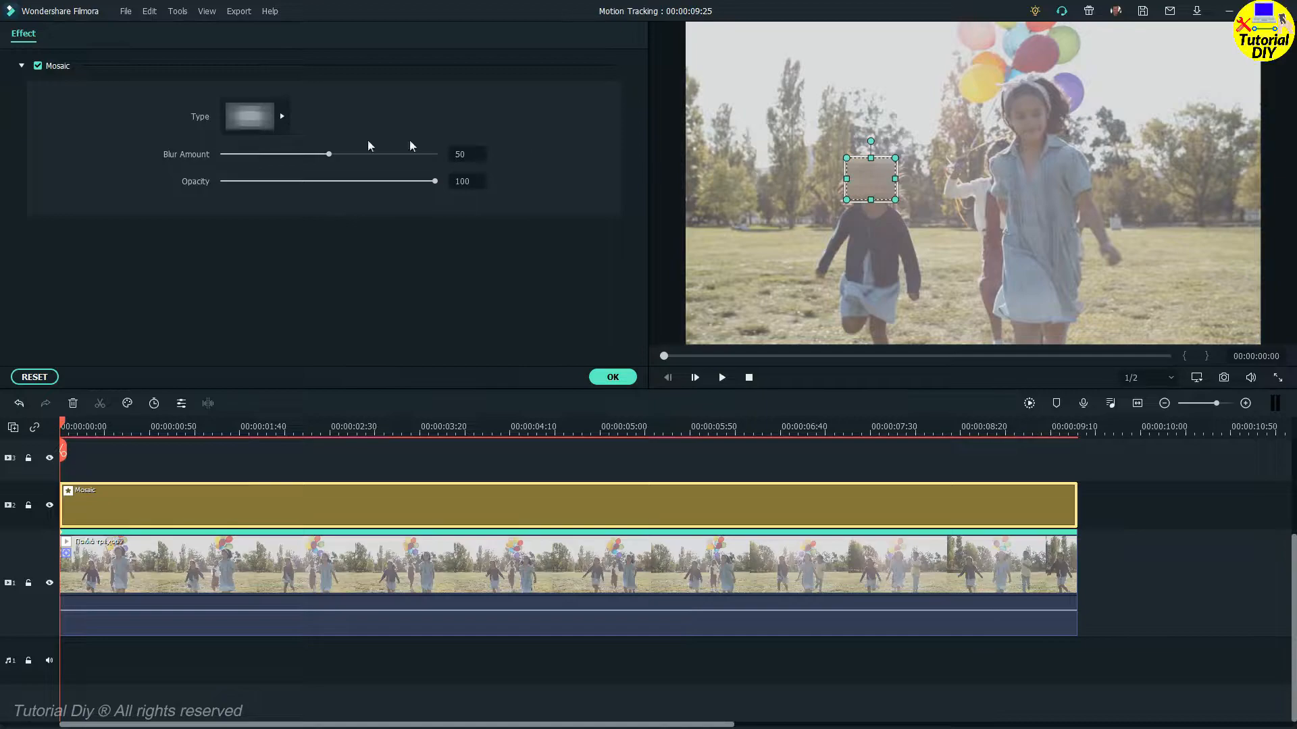
Switch the mosaic to the pixelated type, adjust its blur amount and opacity, and confirm.
{"action": "left_click", "coordinate": [288, 116]}
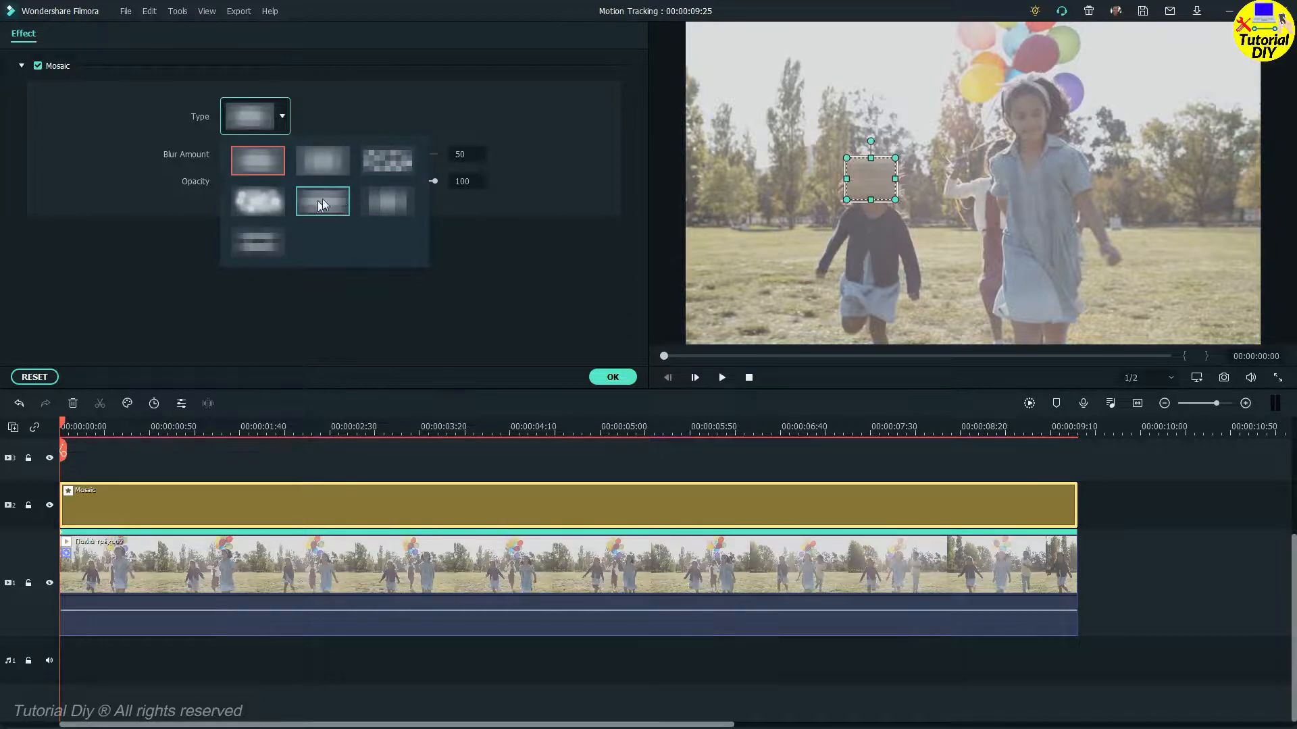
{"action": "left_click", "coordinate": [394, 167]}
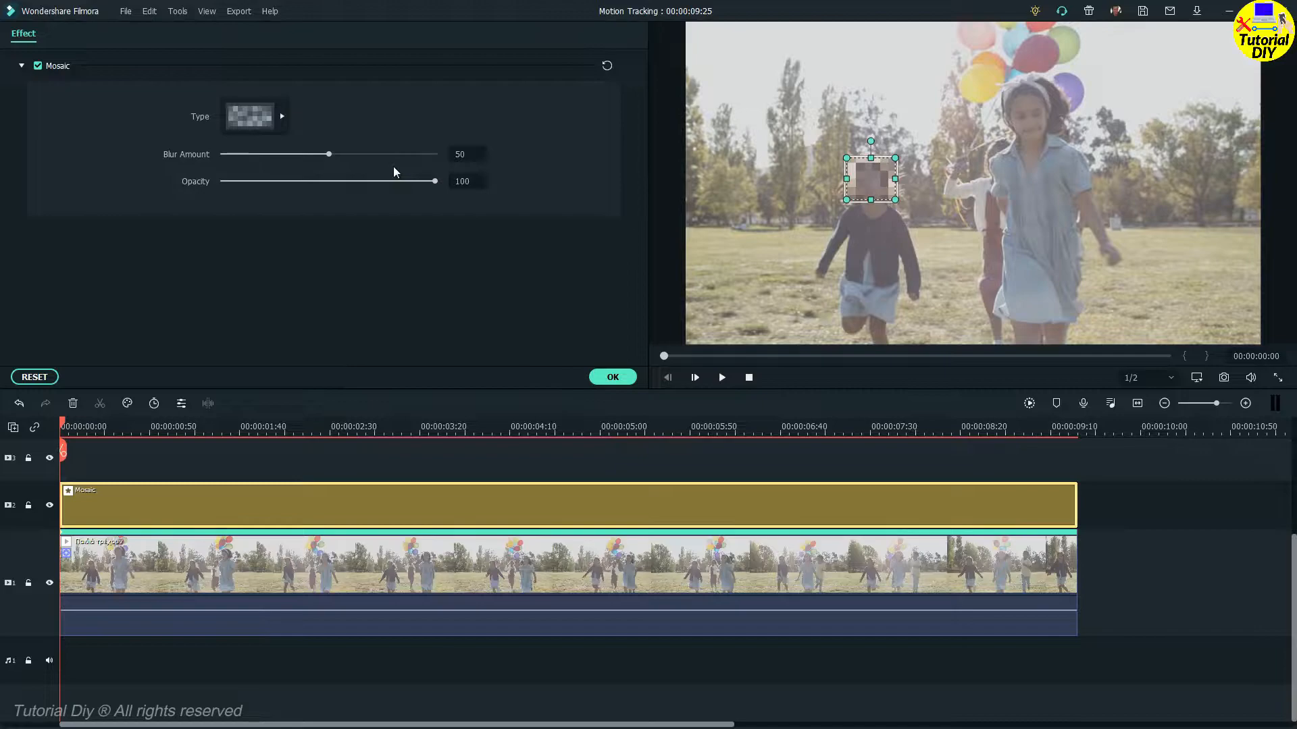
{"action": "left_click_drag", "start_coordinate": [330, 154], "coordinate": [354, 164]}
{"action": "left_click_drag", "start_coordinate": [436, 182], "coordinate": [253, 183]}
{"action": "left_click_drag", "start_coordinate": [378, 189], "coordinate": [392, 184]}
{"action": "left_click", "coordinate": [513, 181]}
{"action": "left_click", "coordinate": [611, 379]}
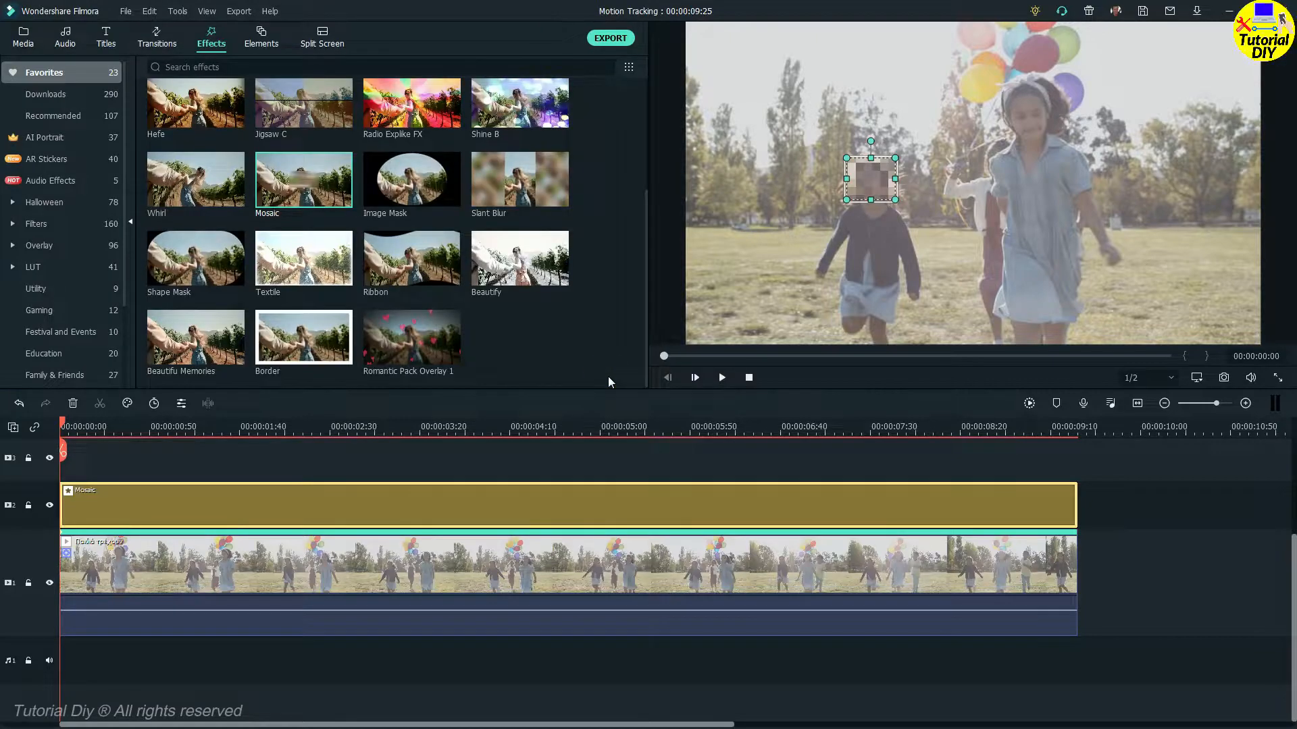
Attach the clip's motion tracking to Mosaic, preview the result, and confirm.
{"action": "double_click", "coordinate": [475, 571]}
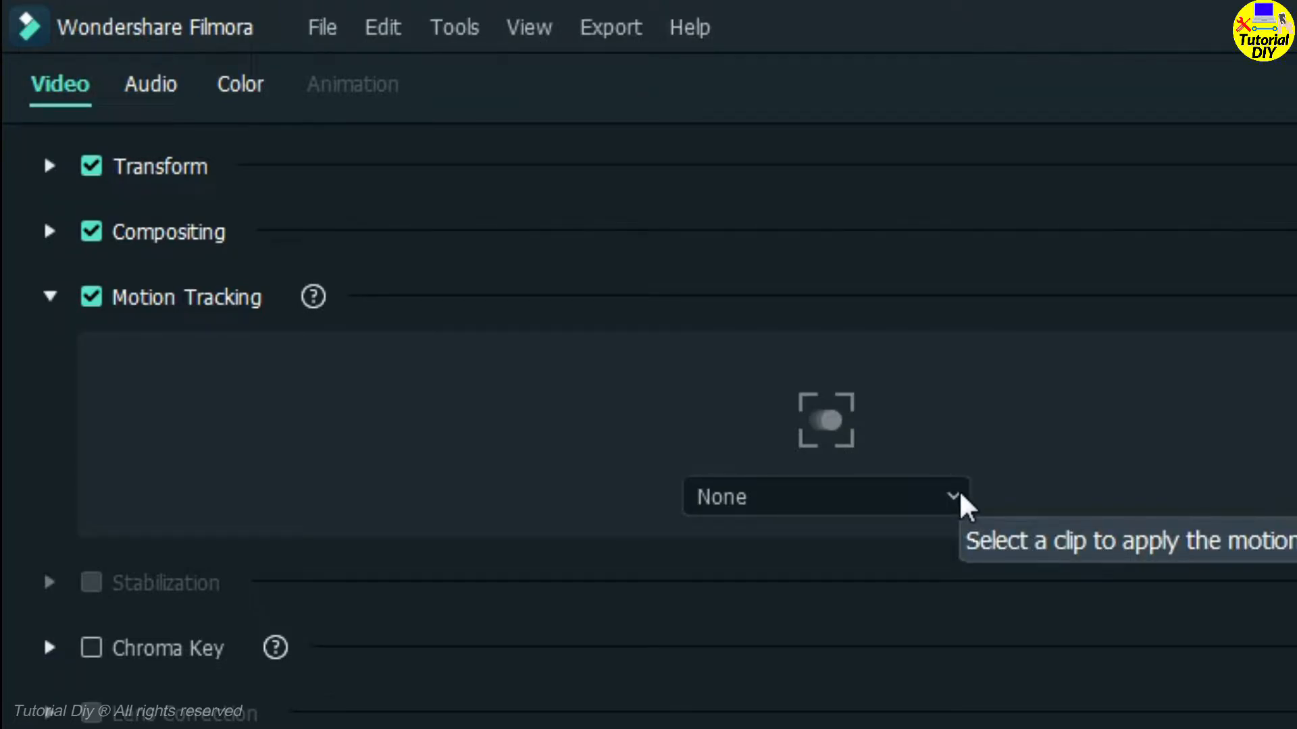
{"action": "left_click", "coordinate": [953, 497]}
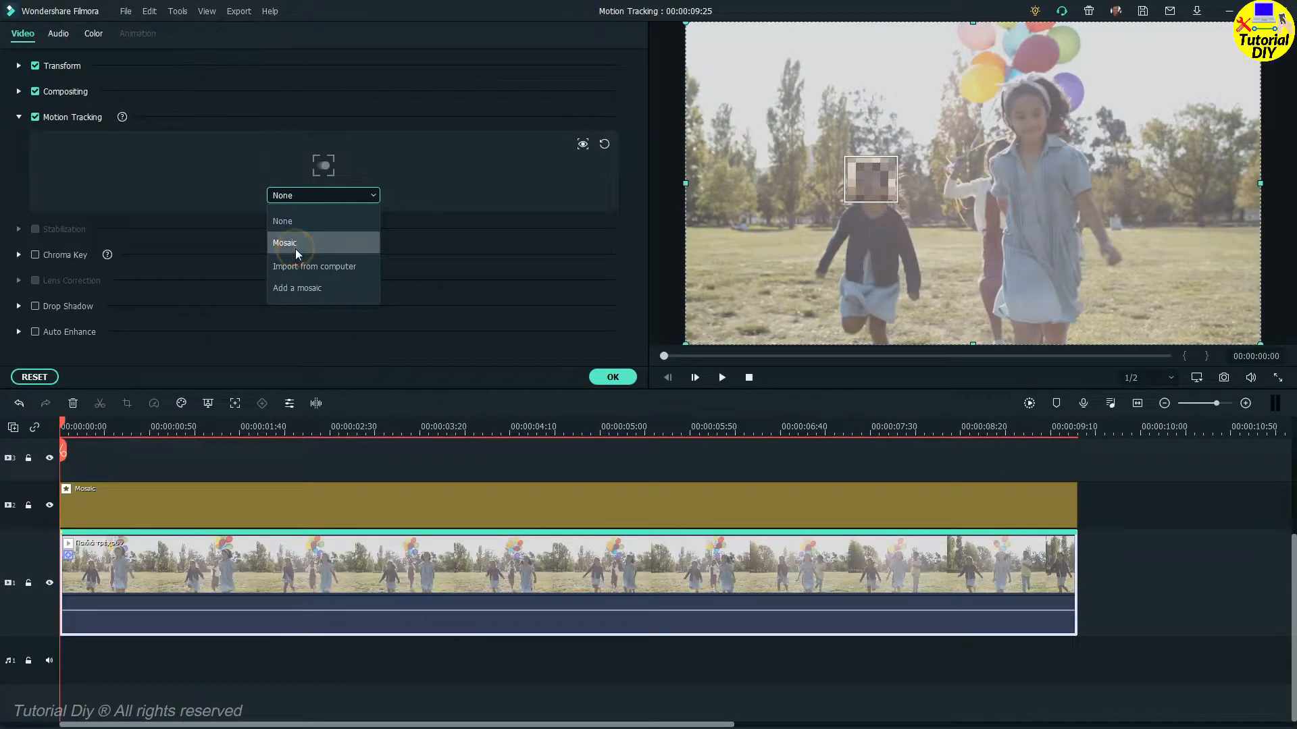
{"action": "left_click", "coordinate": [297, 244]}
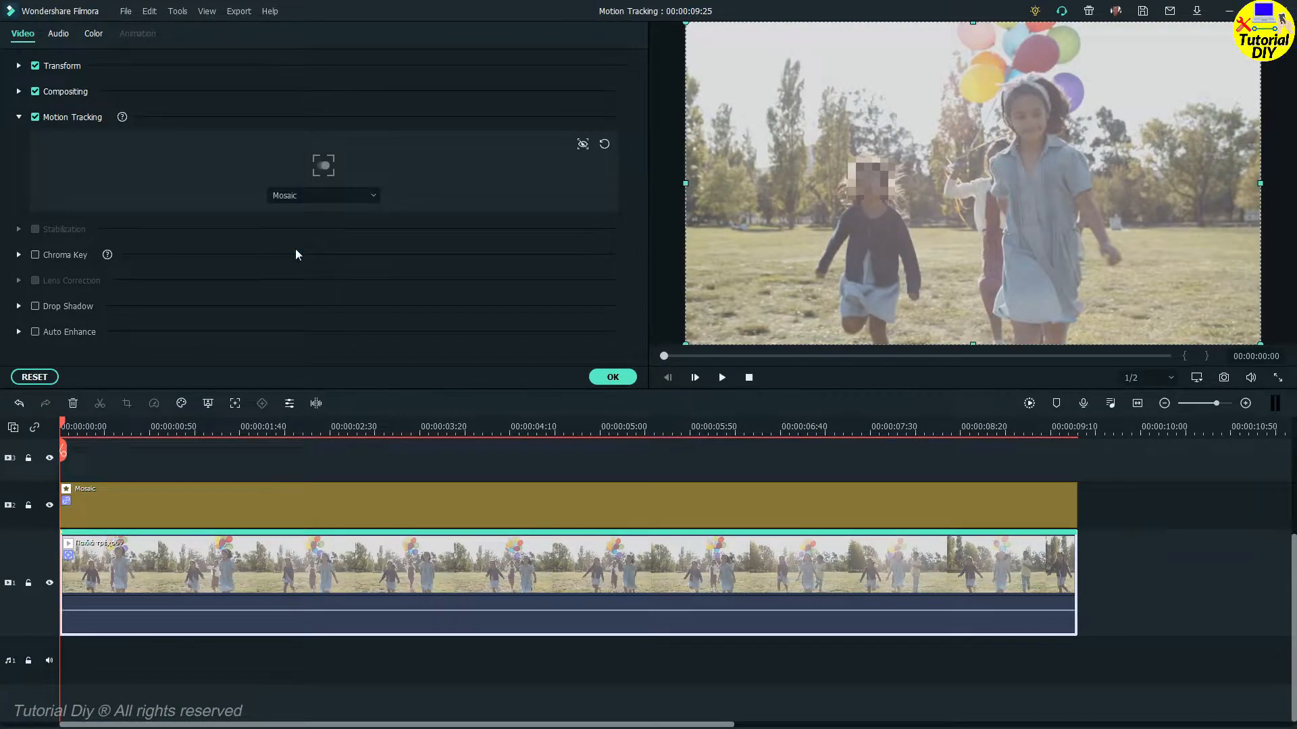
{"action": "left_click", "coordinate": [722, 379]}
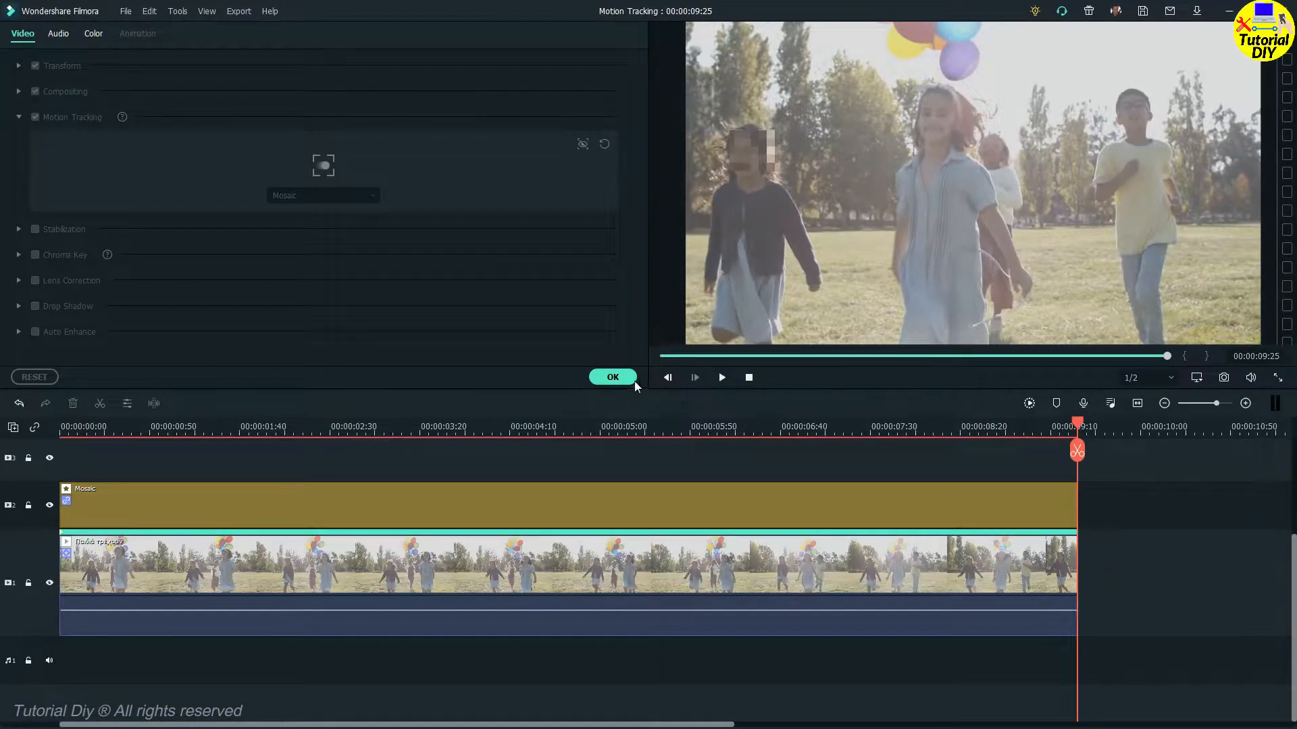
{"action": "left_click", "coordinate": [612, 378]}
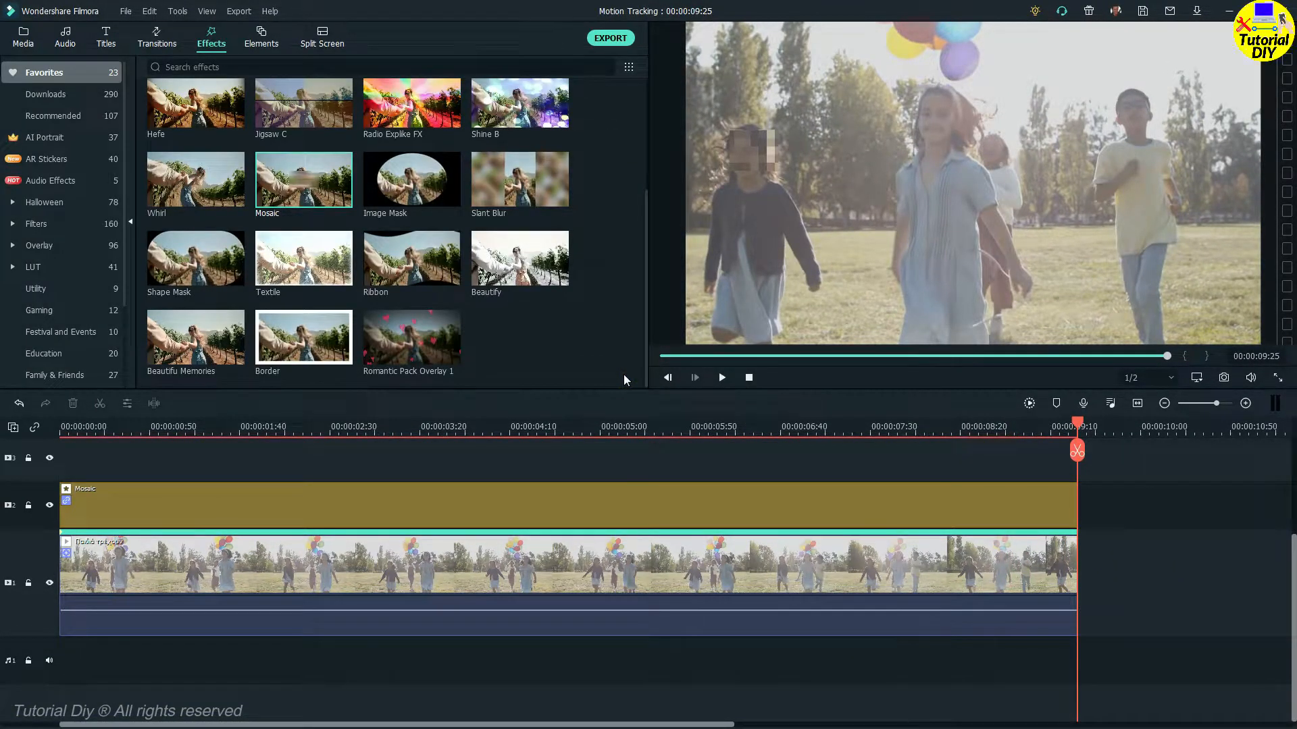
Select the Mosaic clip and hide its track.
{"action": "left_click", "coordinate": [178, 507]}
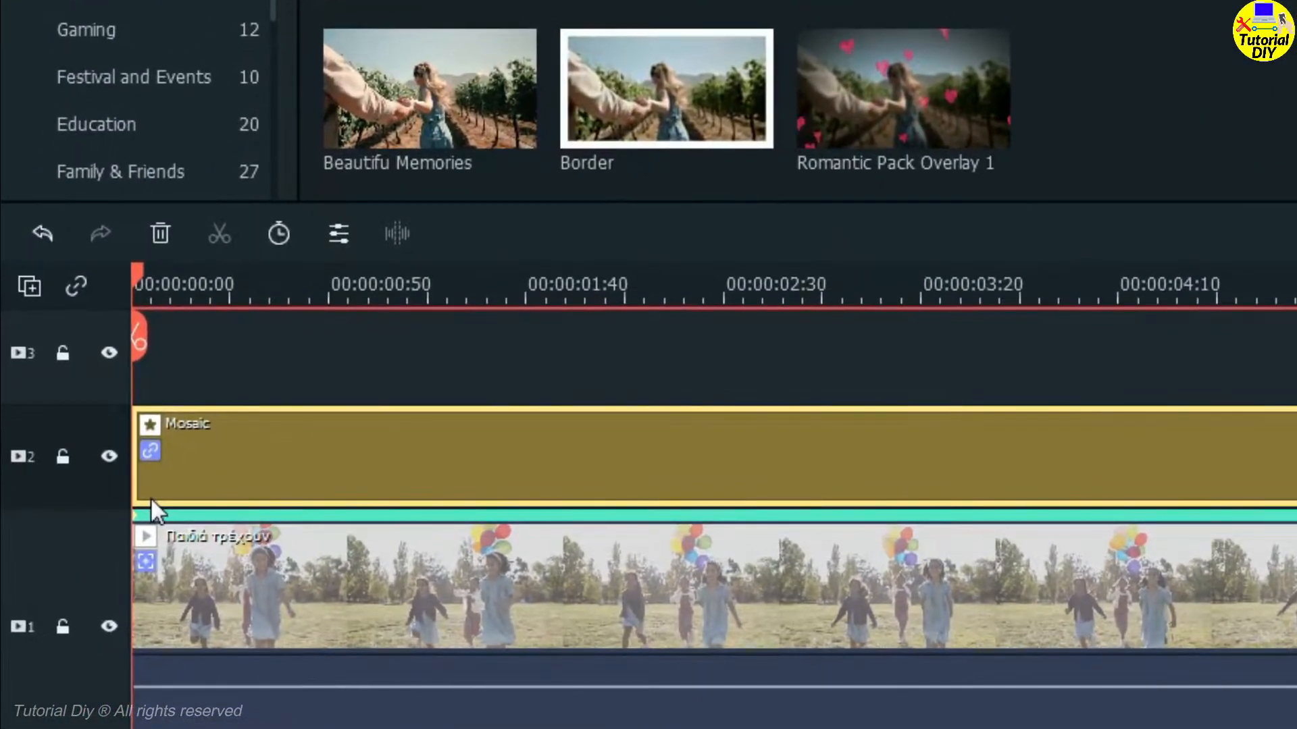
{"action": "left_click", "coordinate": [106, 459]}
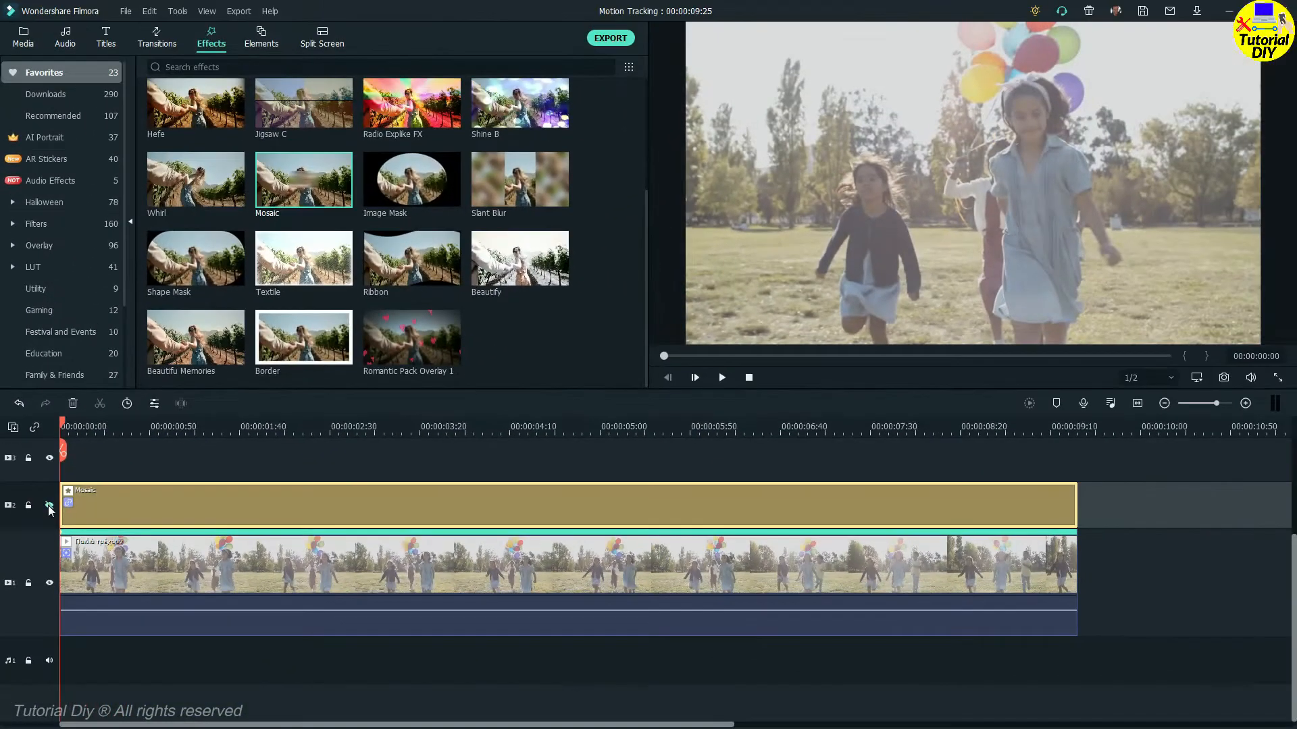
Add the Tutorial DIY1 image onto a new top track, stretched to the full length of the video.
{"action": "left_click", "coordinate": [23, 37]}
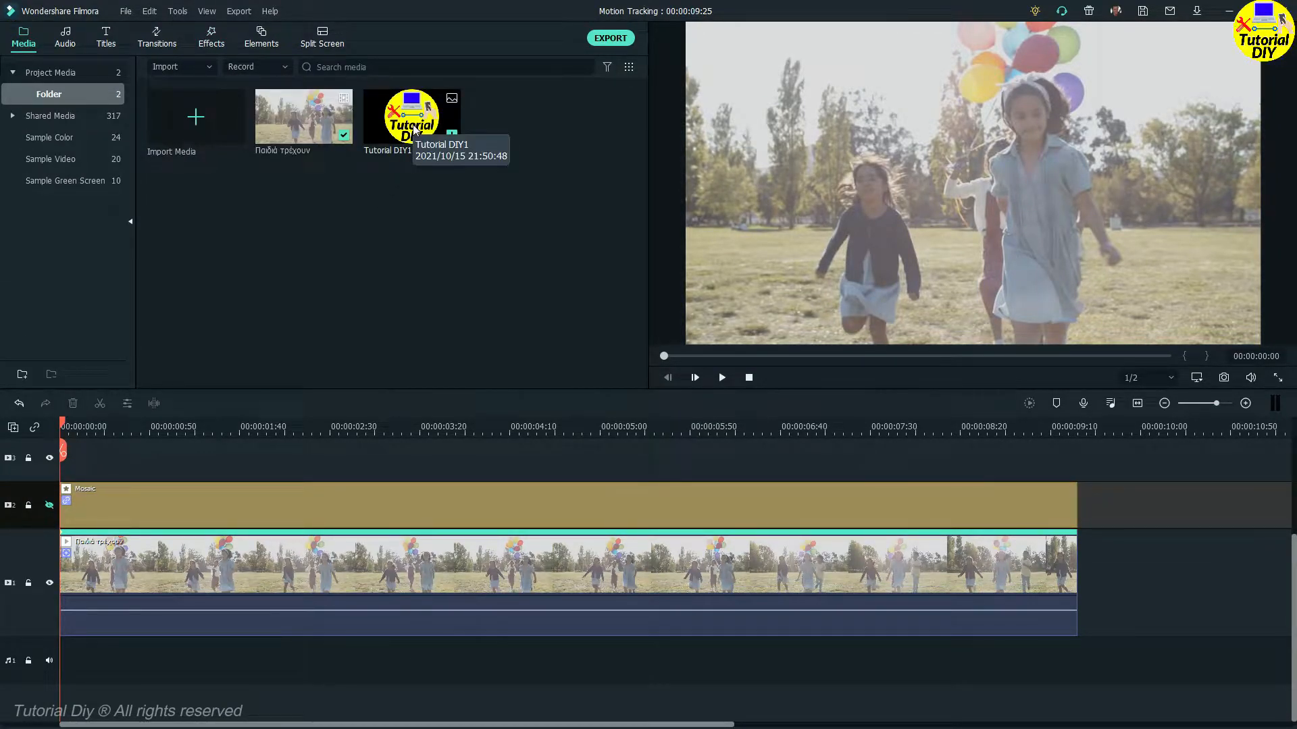
{"action": "left_click_drag", "start_coordinate": [413, 130], "coordinate": [408, 150]}
{"action": "left_click_drag", "start_coordinate": [267, 446], "coordinate": [1265, 653]}
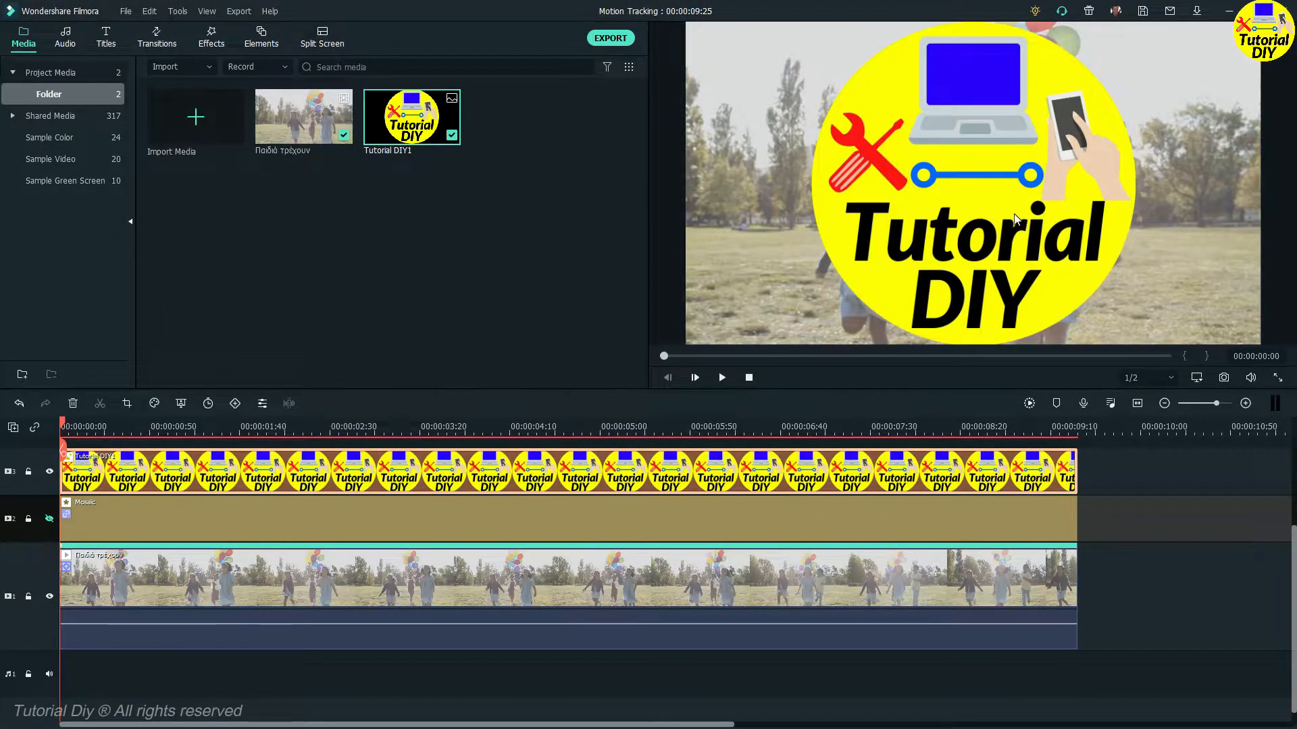
Shrink the Tutorial DIY1 logo and position it over the left girl's face, then confirm.
{"action": "left_click_drag", "start_coordinate": [812, 345], "coordinate": [1126, 110]}
{"action": "double_click", "coordinate": [477, 578]}
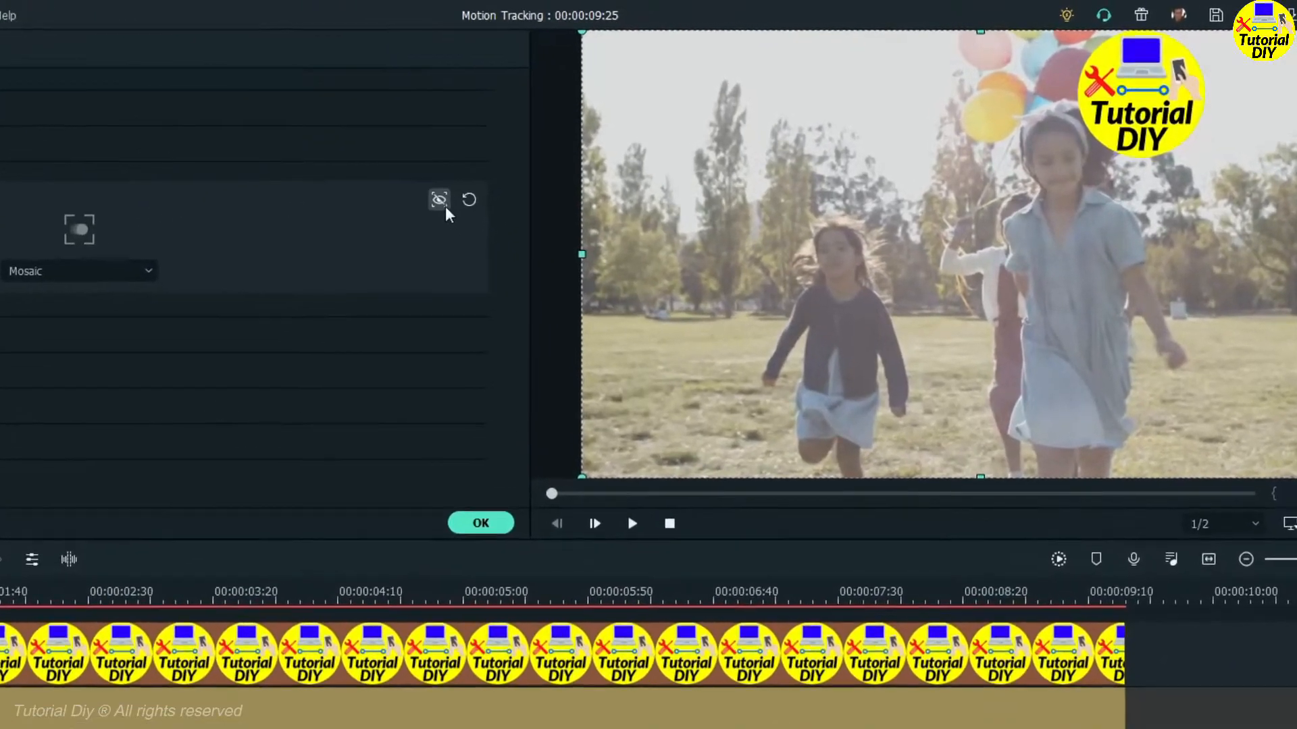
{"action": "left_click", "coordinate": [442, 198]}
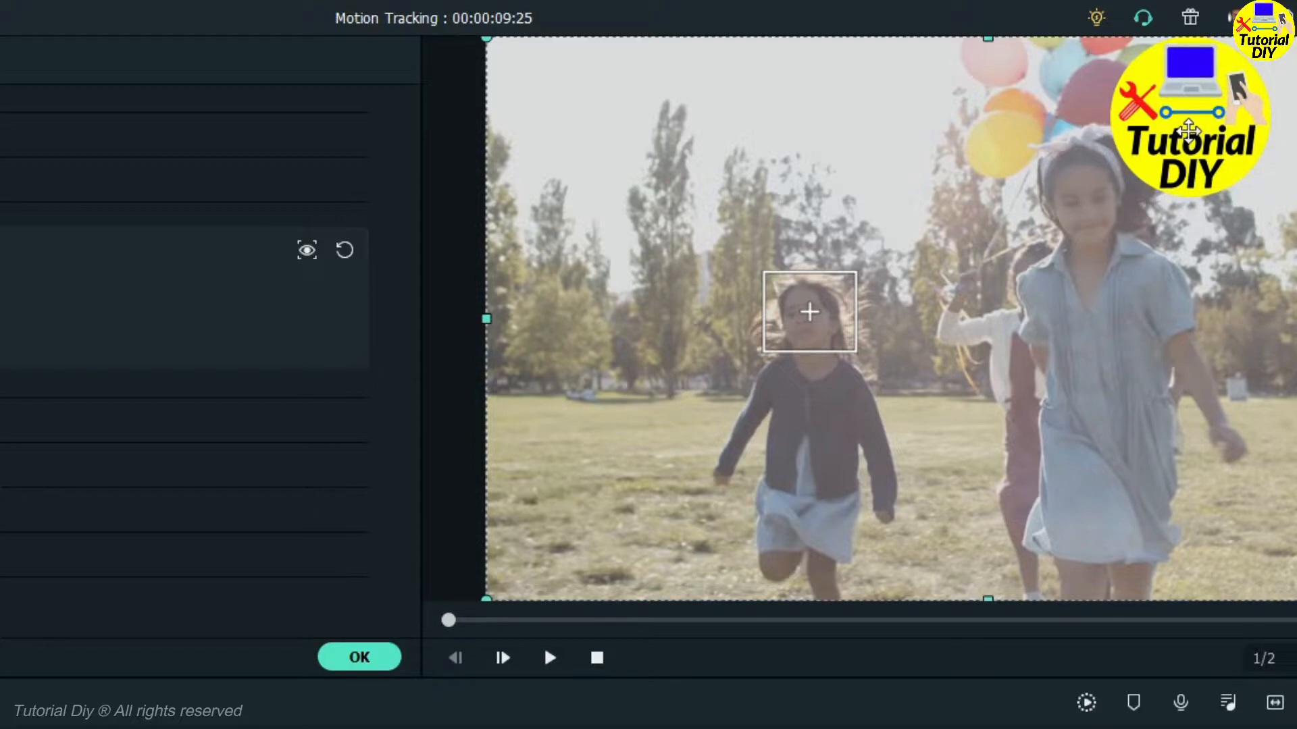
{"action": "left_click_drag", "start_coordinate": [1188, 130], "coordinate": [855, 380]}
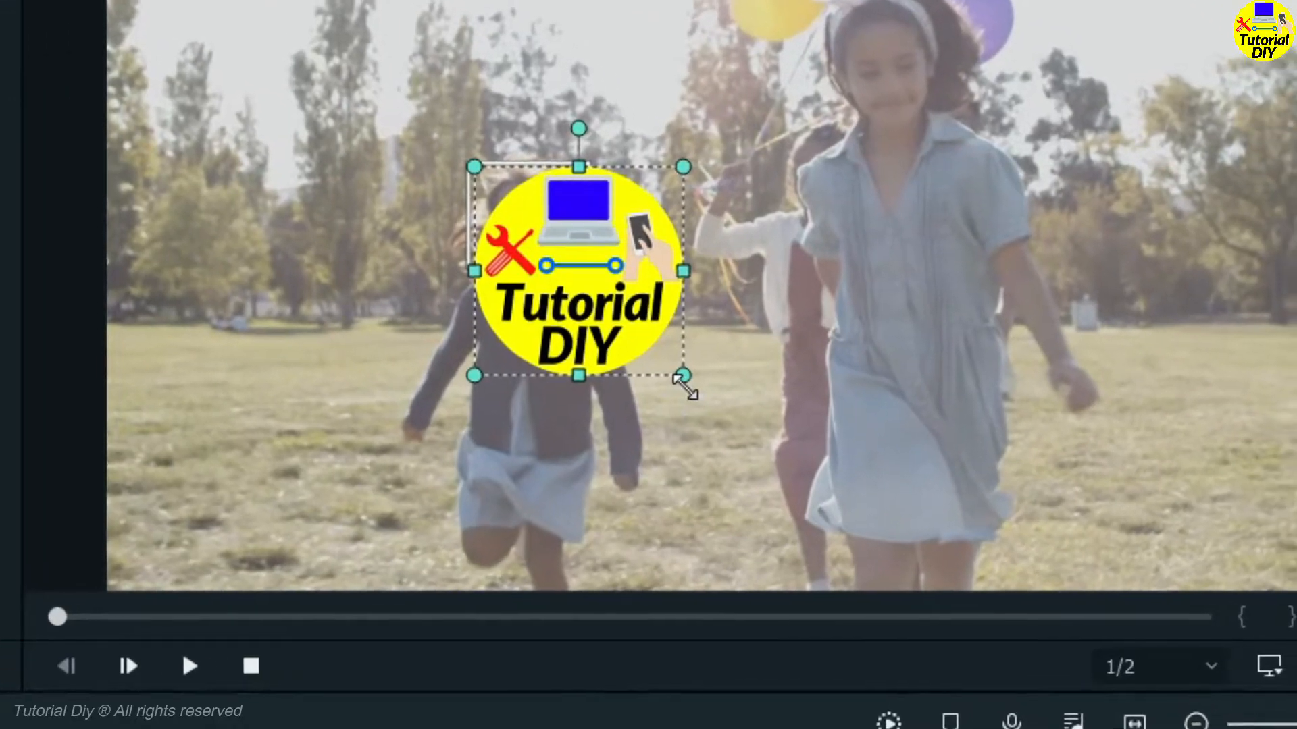
{"action": "left_click_drag", "start_coordinate": [683, 379], "coordinate": [572, 267]}
{"action": "left_click_drag", "start_coordinate": [451, 230], "coordinate": [456, 234]}
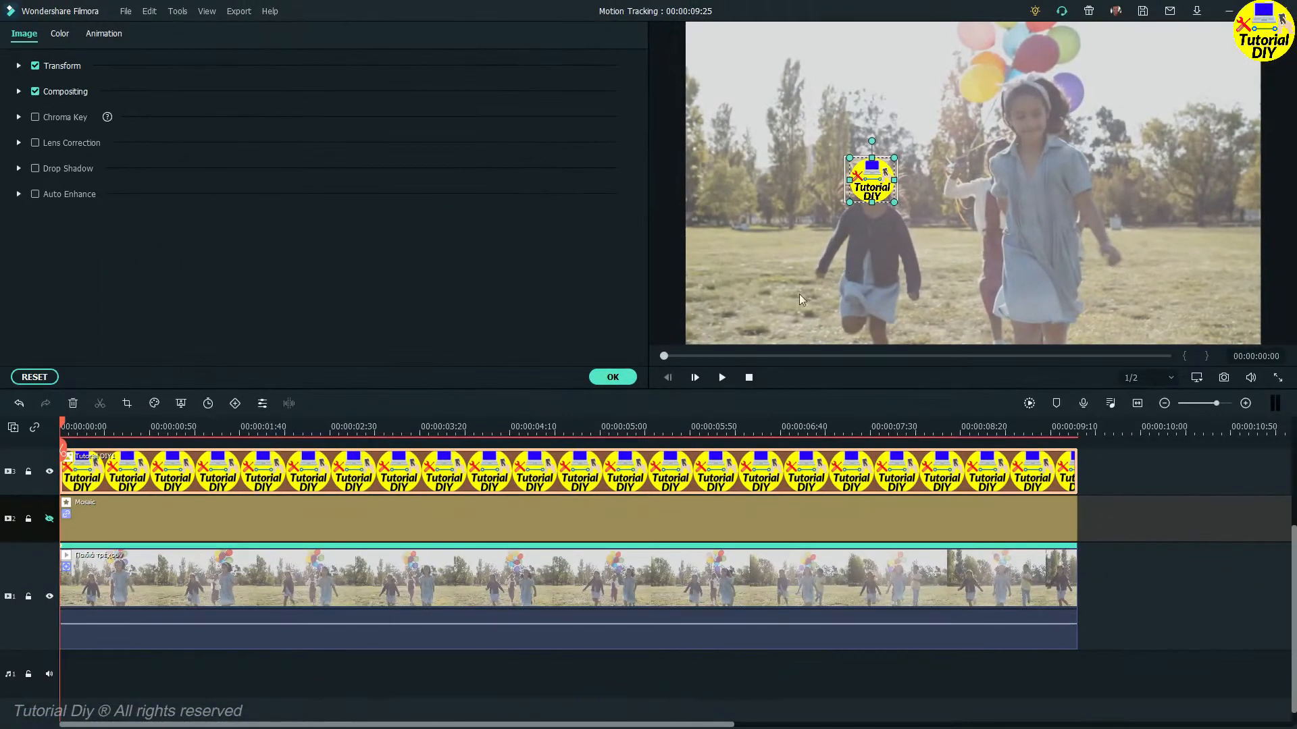
{"action": "left_click", "coordinate": [612, 378]}
Attach the video clip's motion tracking to the Tutorial DIY1 logo.
{"action": "double_click", "coordinate": [564, 565]}
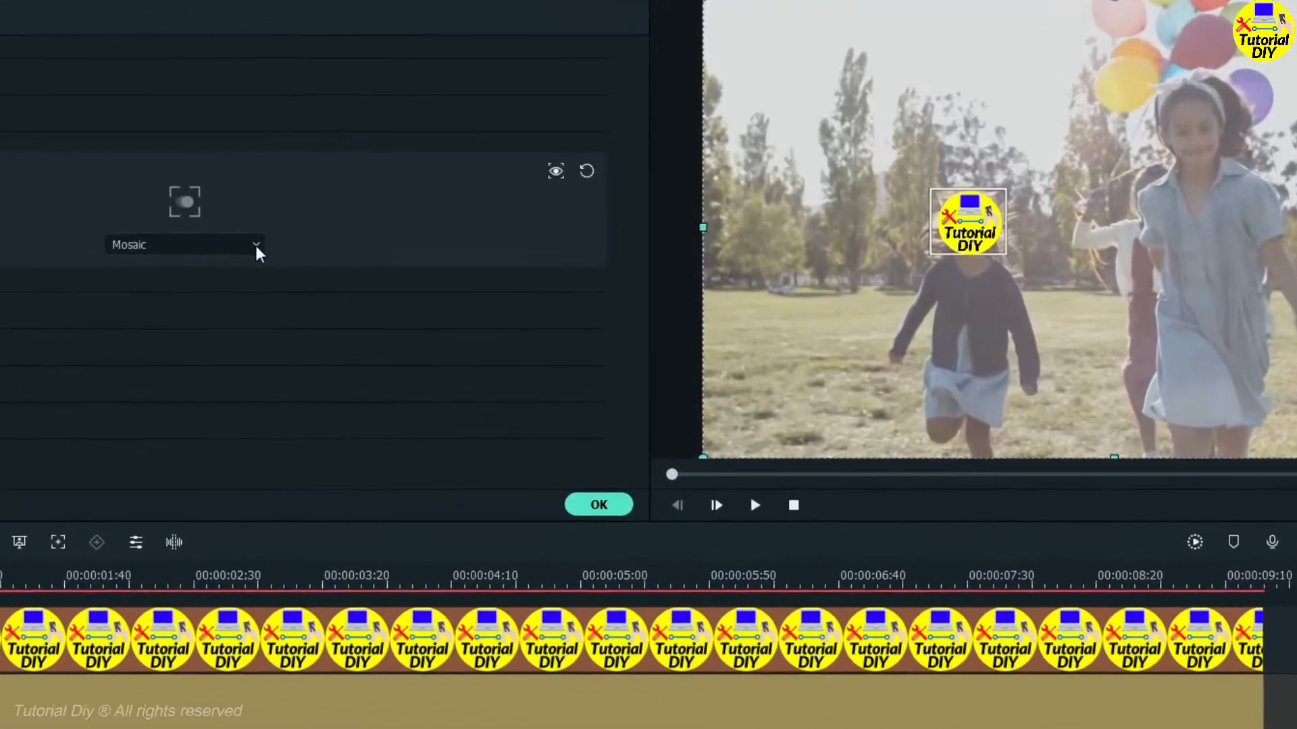
{"action": "left_click", "coordinate": [256, 245]}
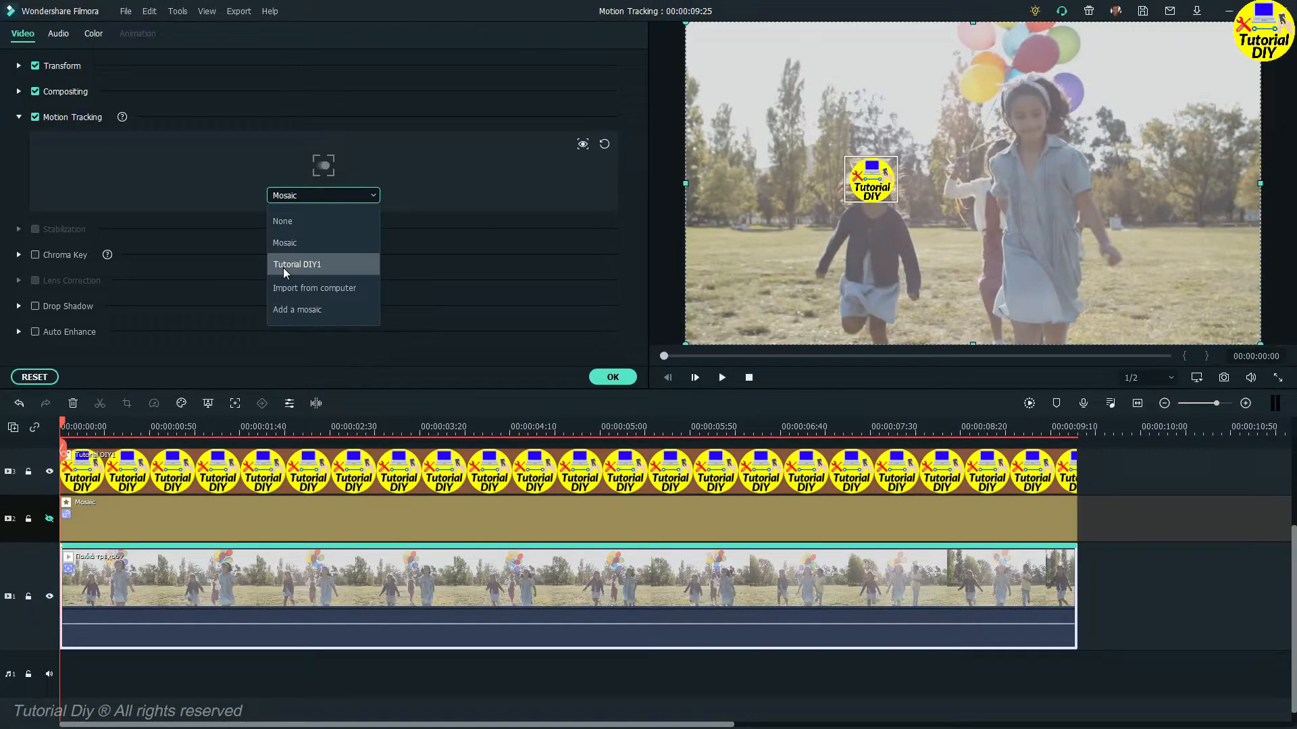
{"action": "left_click", "coordinate": [613, 377]}
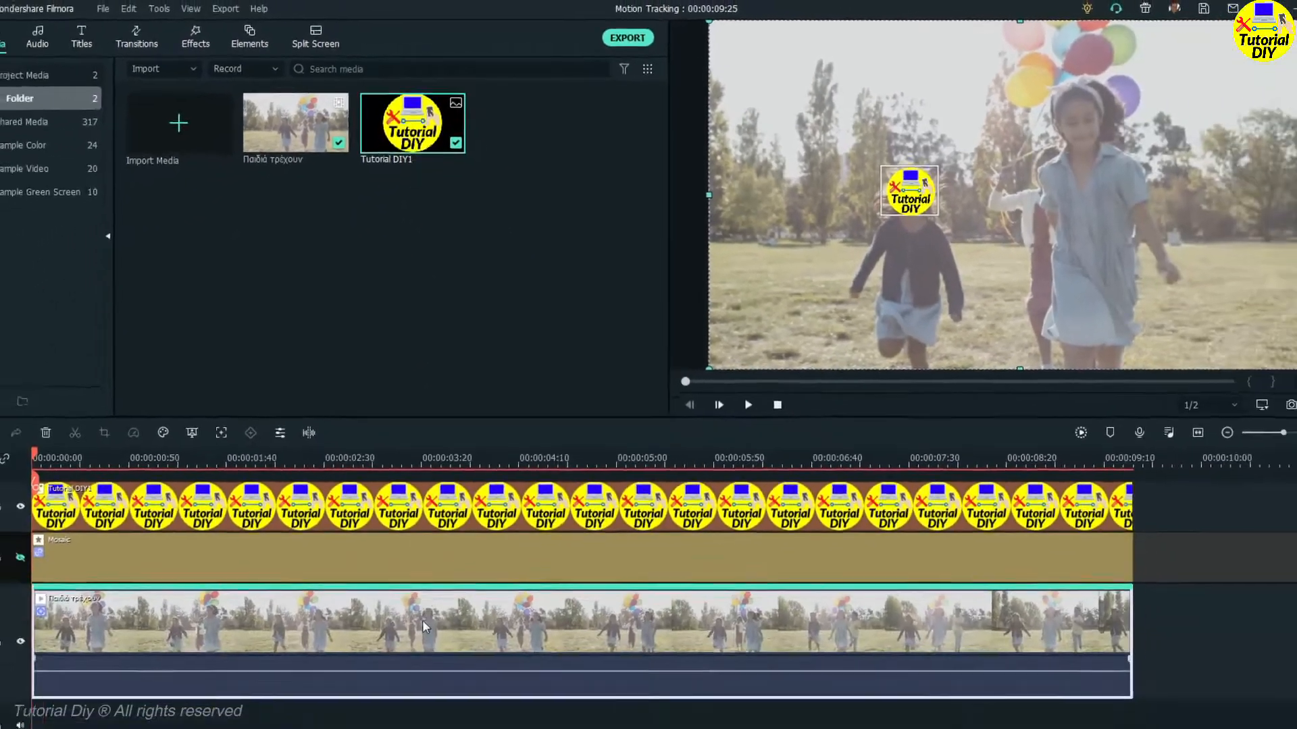
{"action": "double_click", "coordinate": [422, 628]}
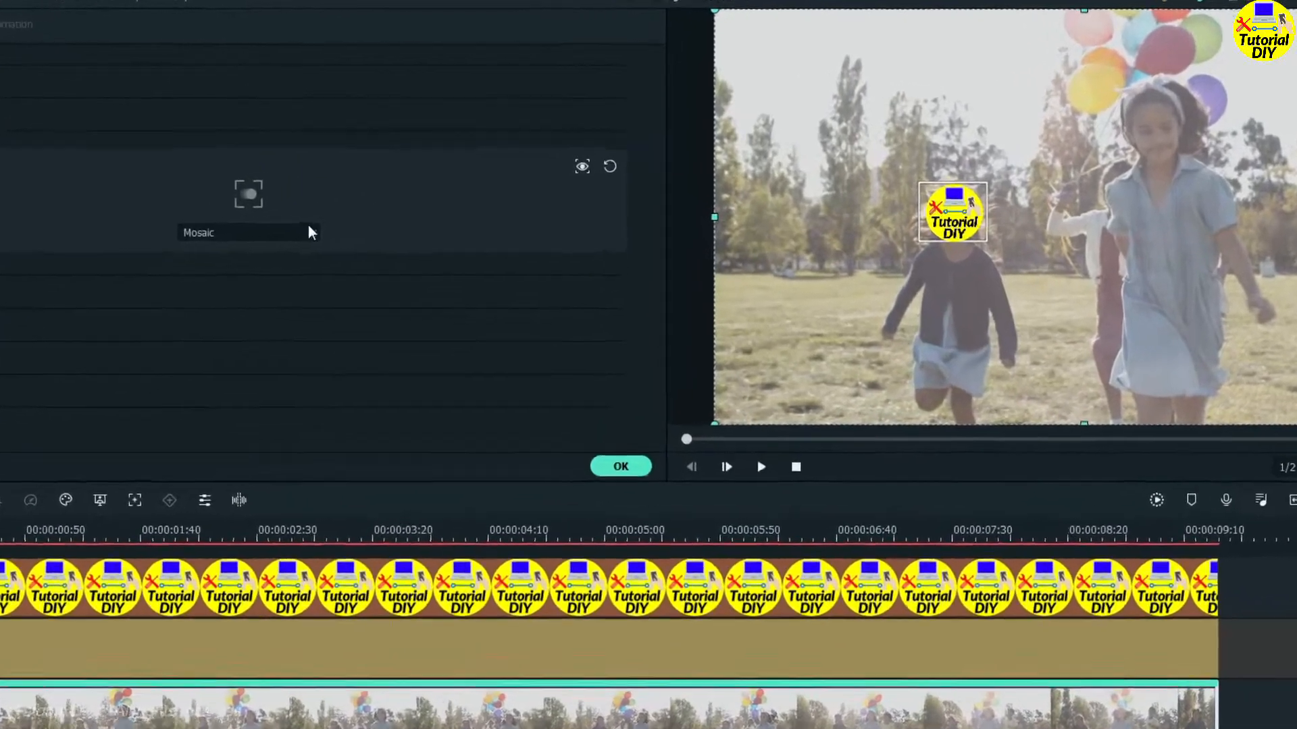
{"action": "left_click", "coordinate": [312, 230]}
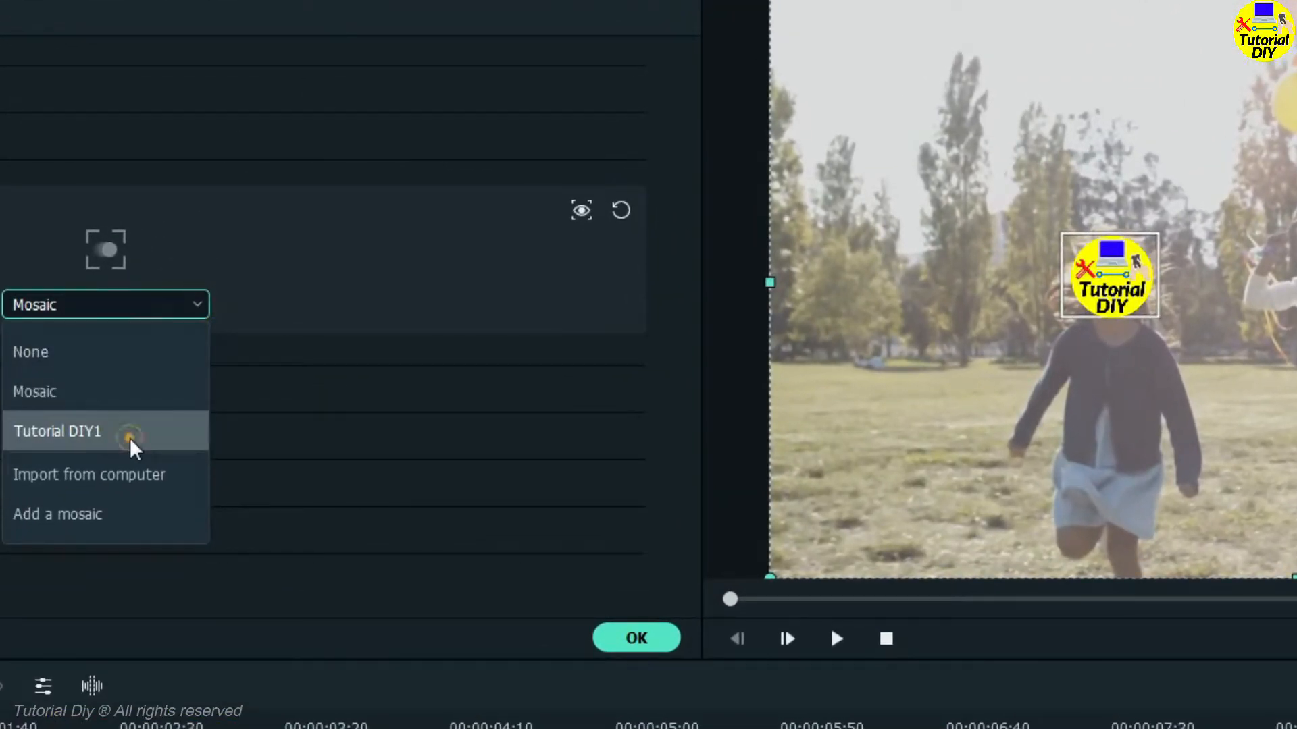
{"action": "left_click", "coordinate": [130, 436]}
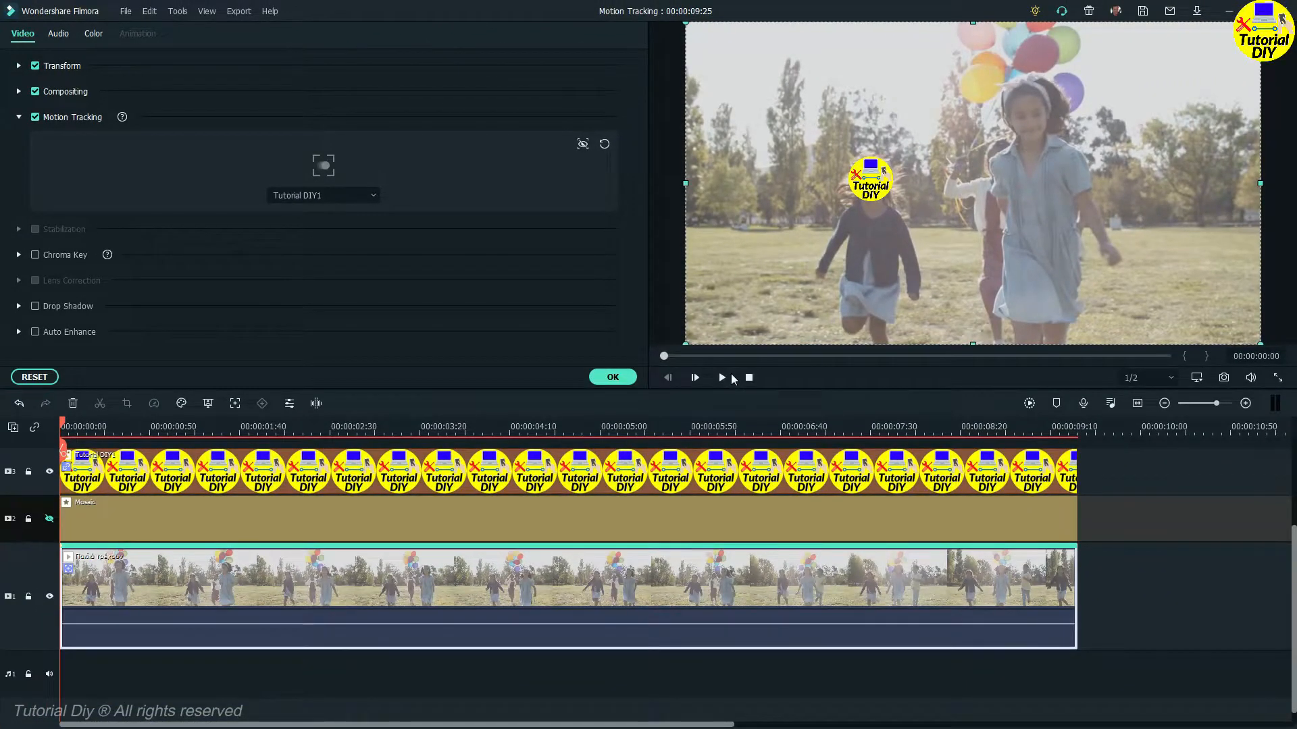
Preview the tracked logo playback and confirm the motion tracking settings.
{"action": "left_click", "coordinate": [722, 378]}
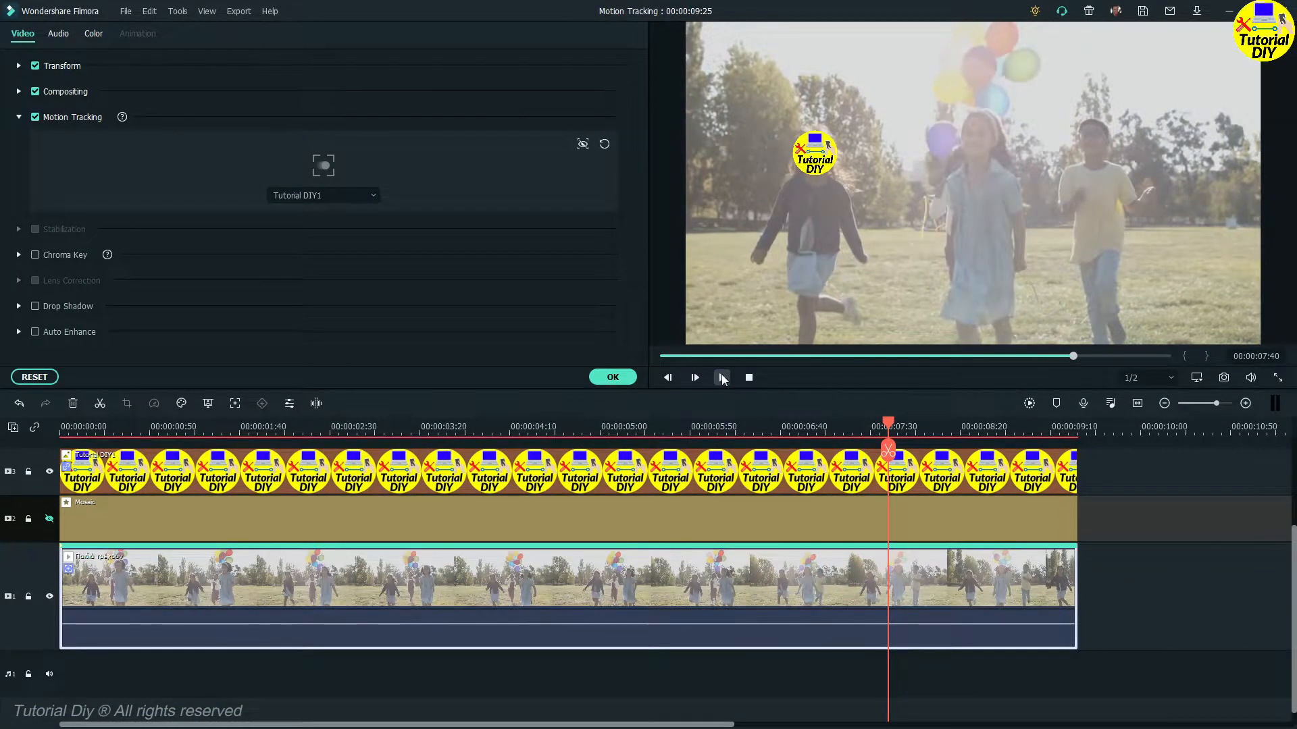
{"action": "left_click", "coordinate": [722, 378]}
{"action": "left_click", "coordinate": [626, 381]}
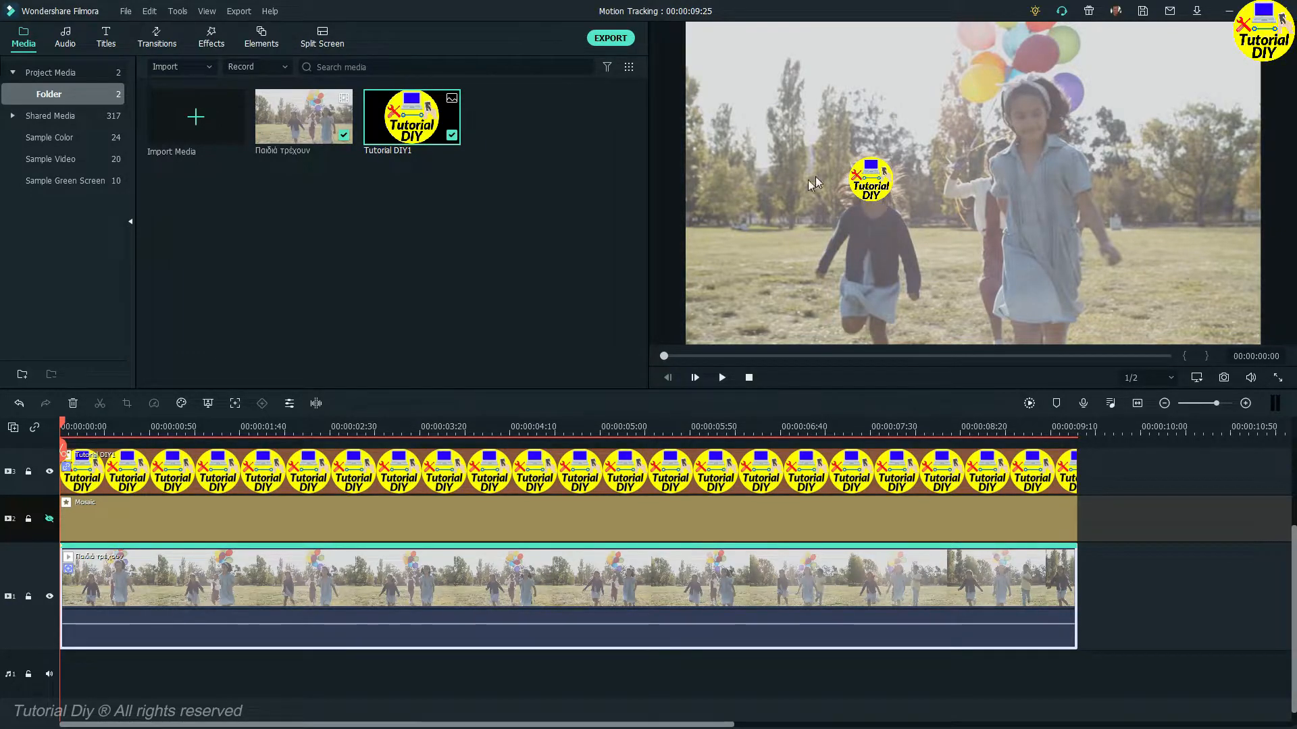
Add a second copy of the running-girls video on a new track above the original, trimmed to the same length.
{"action": "scroll", "coordinate": [795, 483], "scroll_direction": "up", "scroll_amount": 1}
{"action": "left_click_drag", "start_coordinate": [1141, 491], "coordinate": [646, 550]}
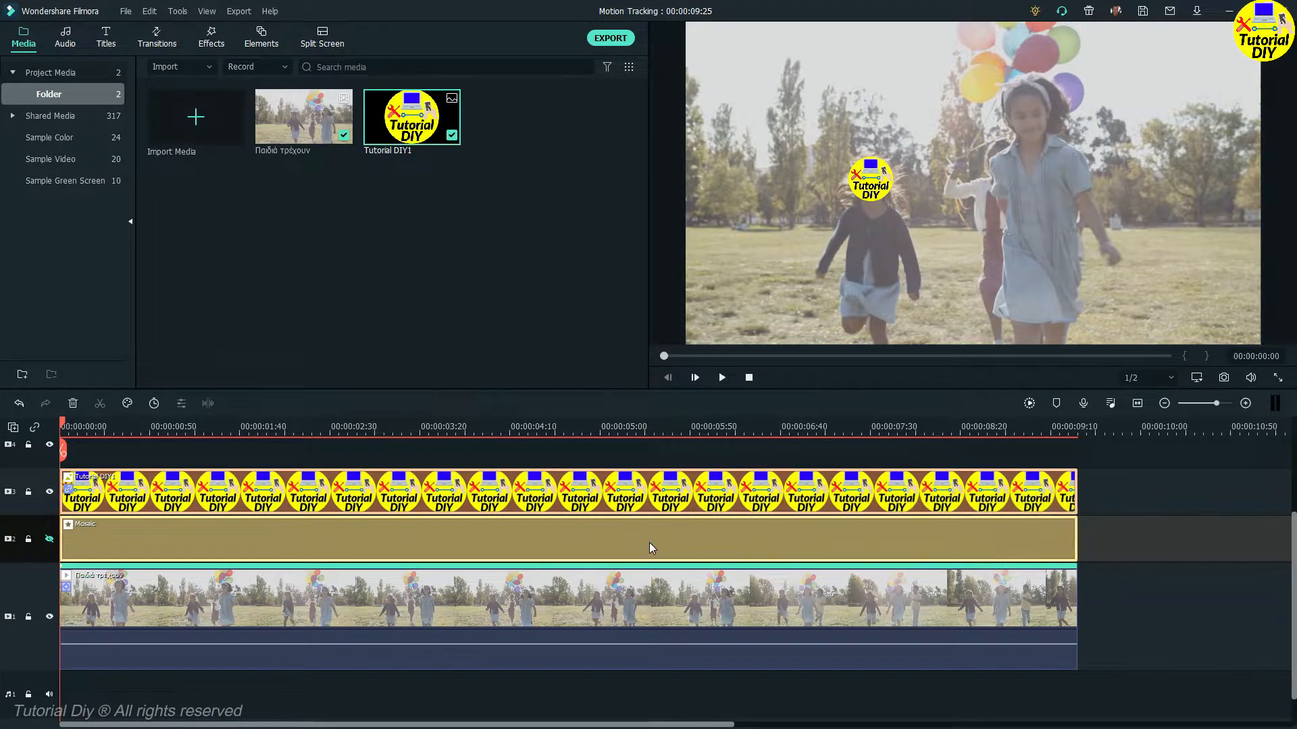
{"action": "left_click_drag", "start_coordinate": [136, 497], "coordinate": [141, 465]}
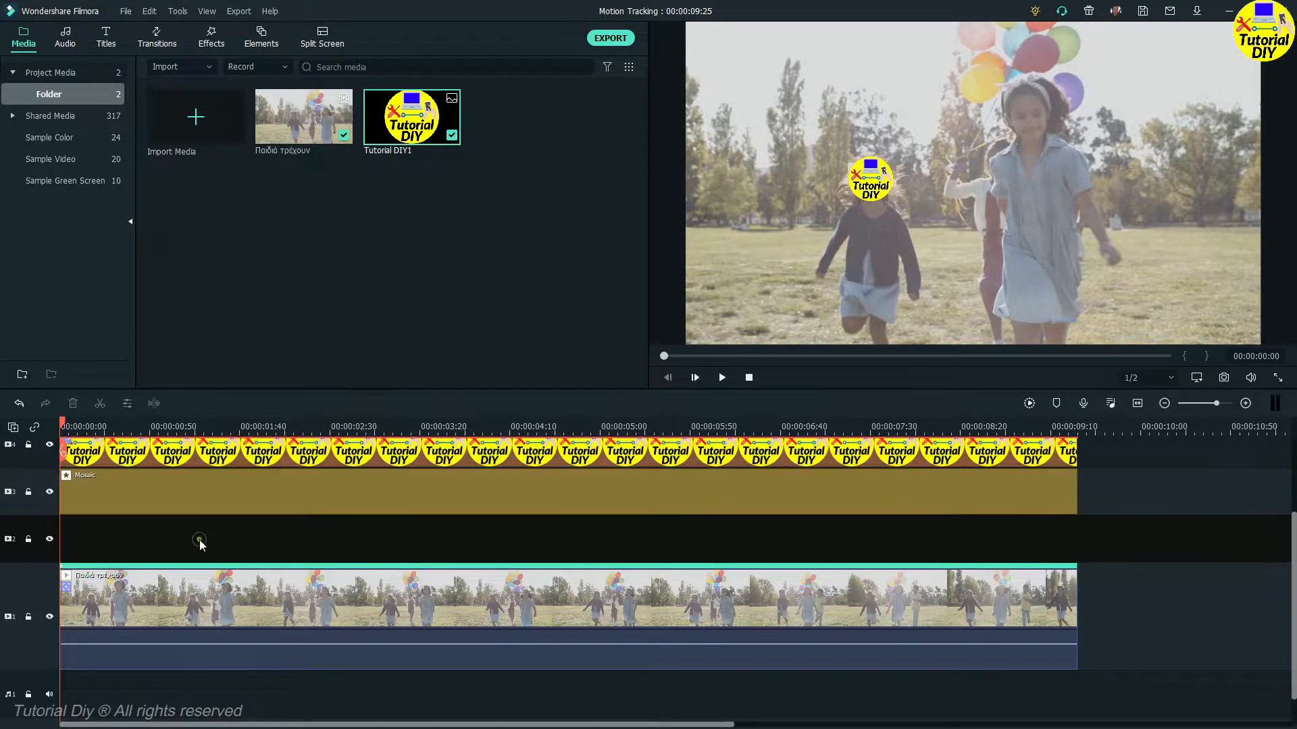
{"action": "left_click_drag", "start_coordinate": [312, 131], "coordinate": [52, 547]}
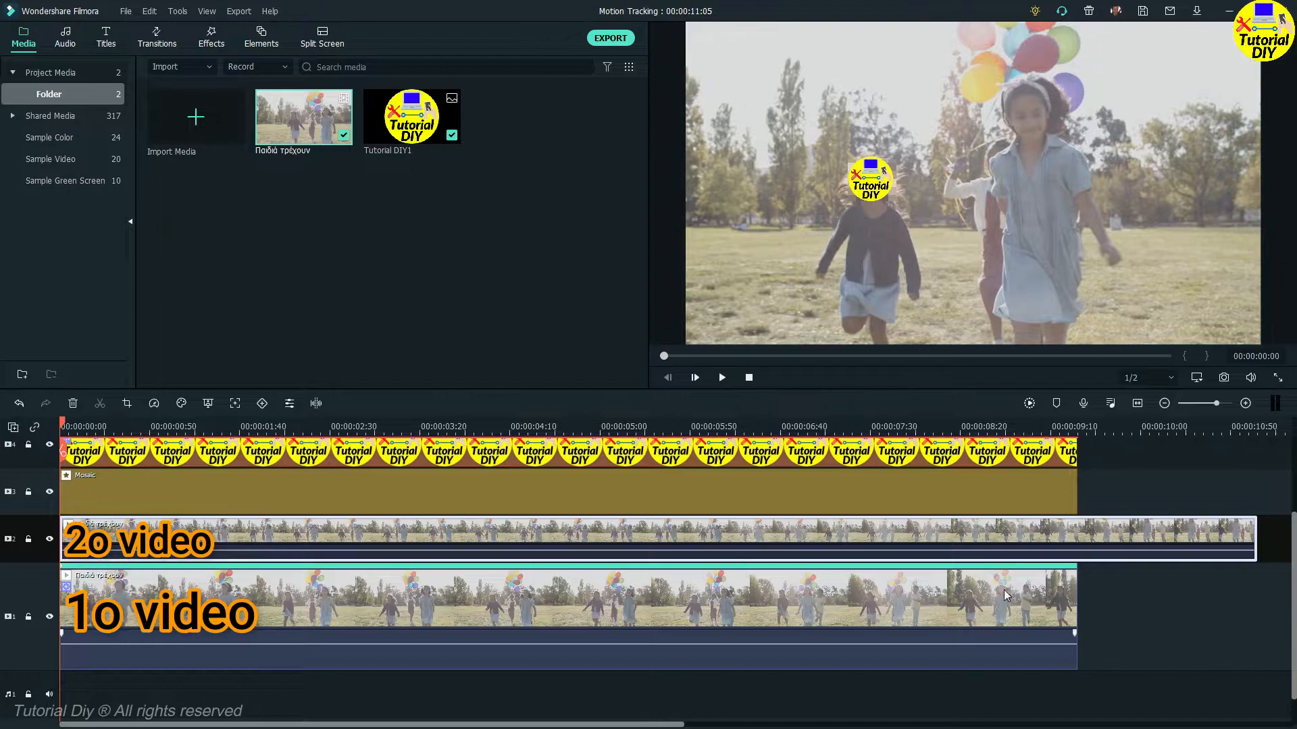
{"action": "left_click_drag", "start_coordinate": [1257, 538], "coordinate": [1079, 554]}
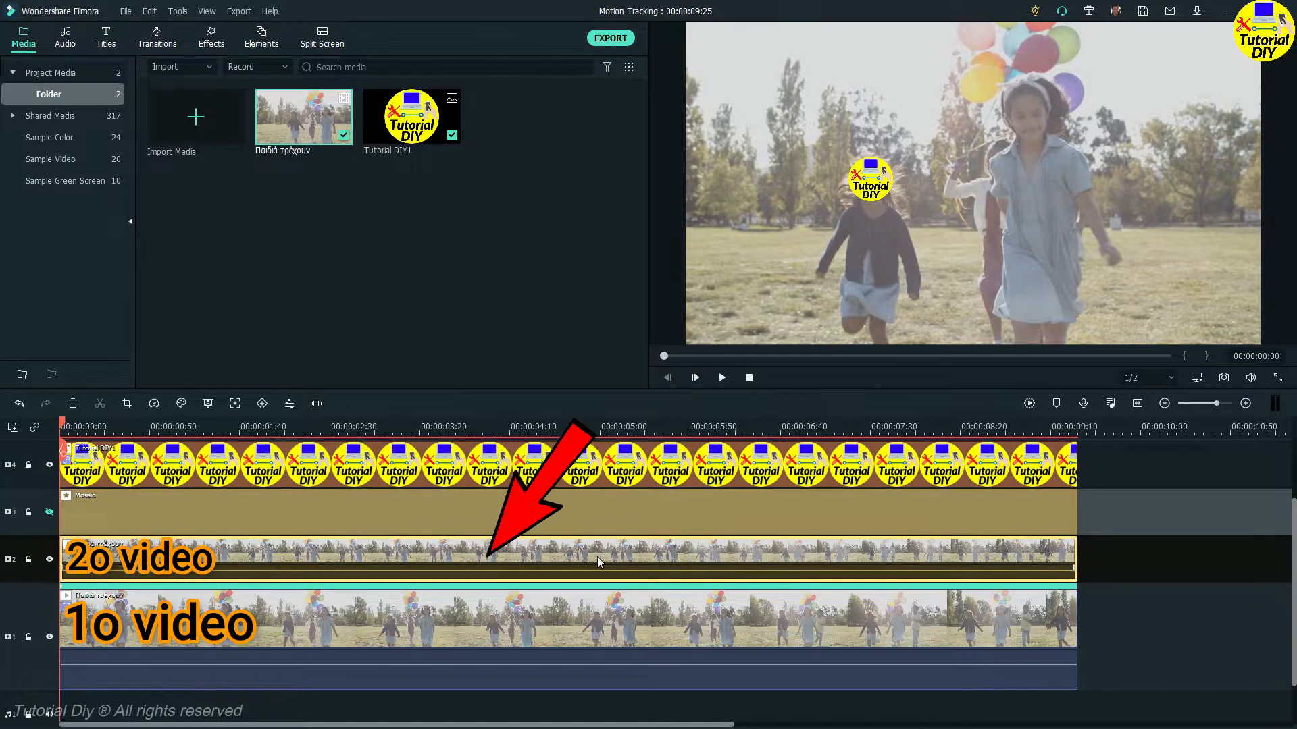
Enable motion tracking on the second video, fit the tracking box over the right girl's face, and track it.
{"action": "double_click", "coordinate": [597, 556]}
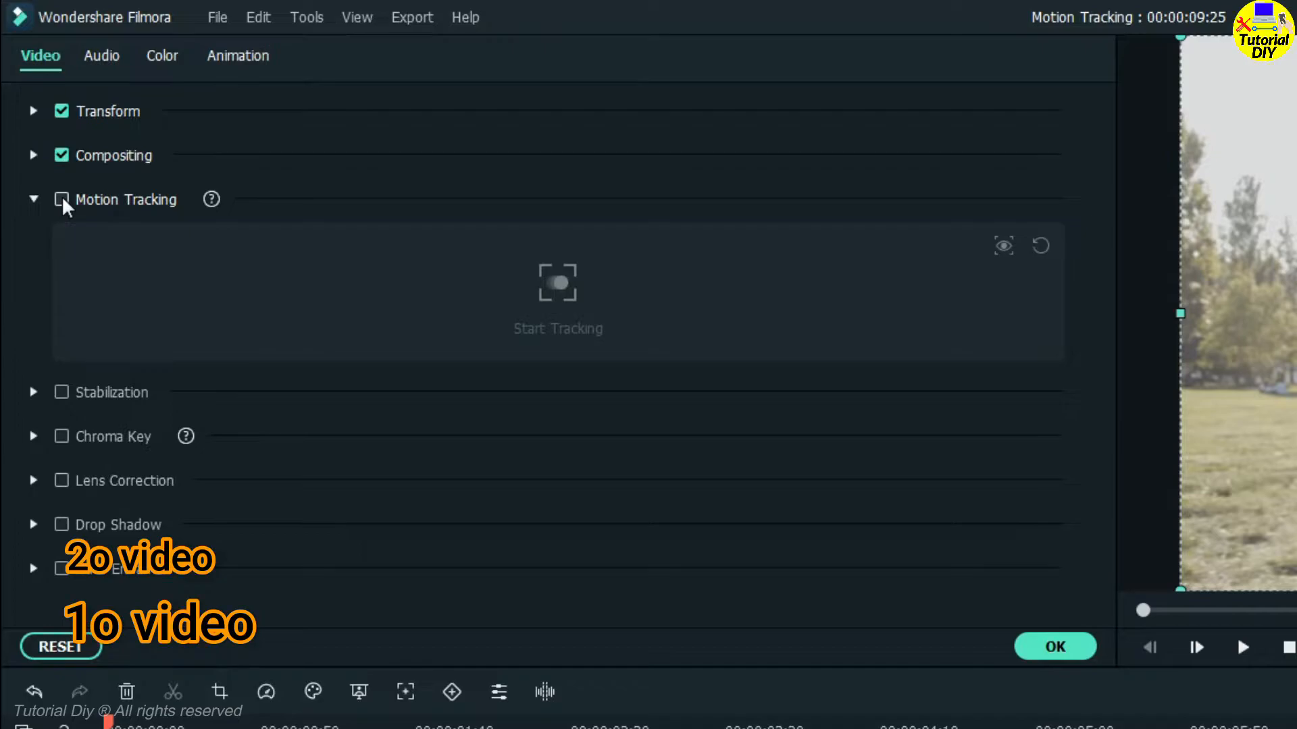
{"action": "left_click", "coordinate": [62, 201]}
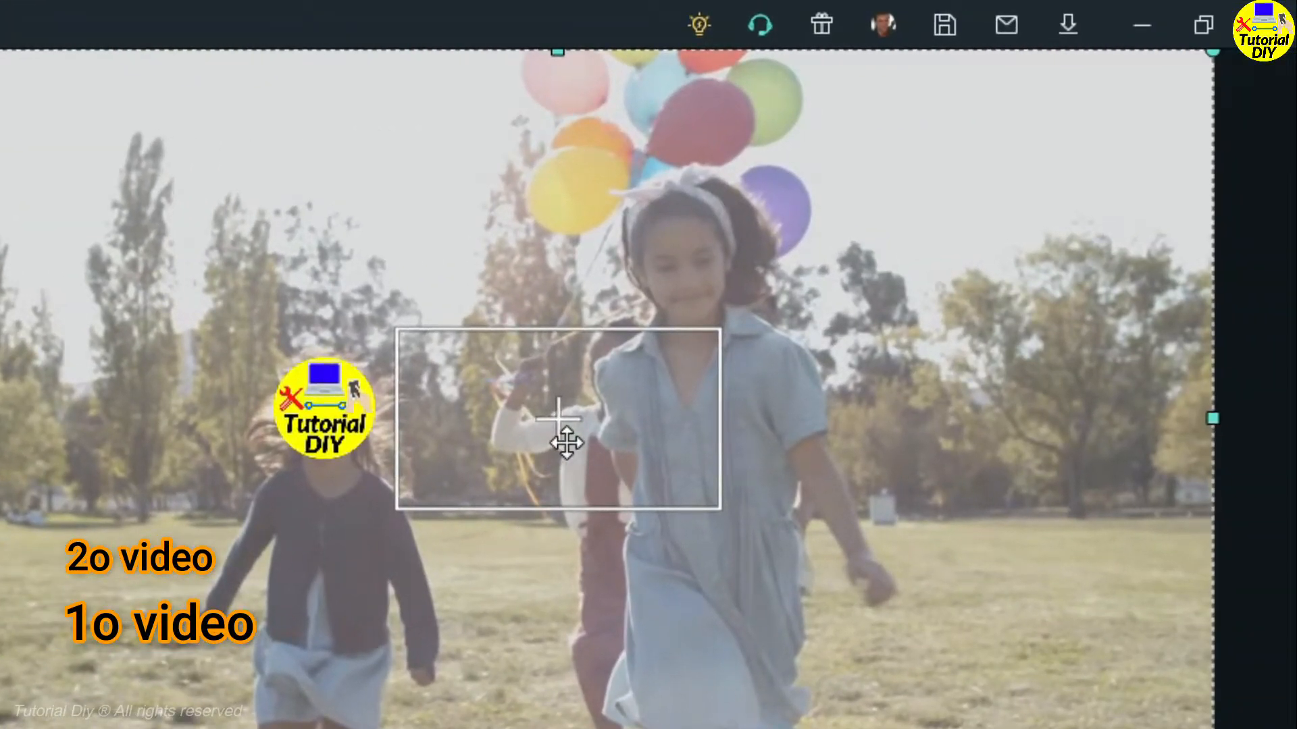
{"action": "left_click", "coordinate": [566, 442]}
{"action": "left_click_drag", "start_coordinate": [620, 435], "coordinate": [750, 280]}
{"action": "left_click_drag", "start_coordinate": [533, 271], "coordinate": [694, 274]}
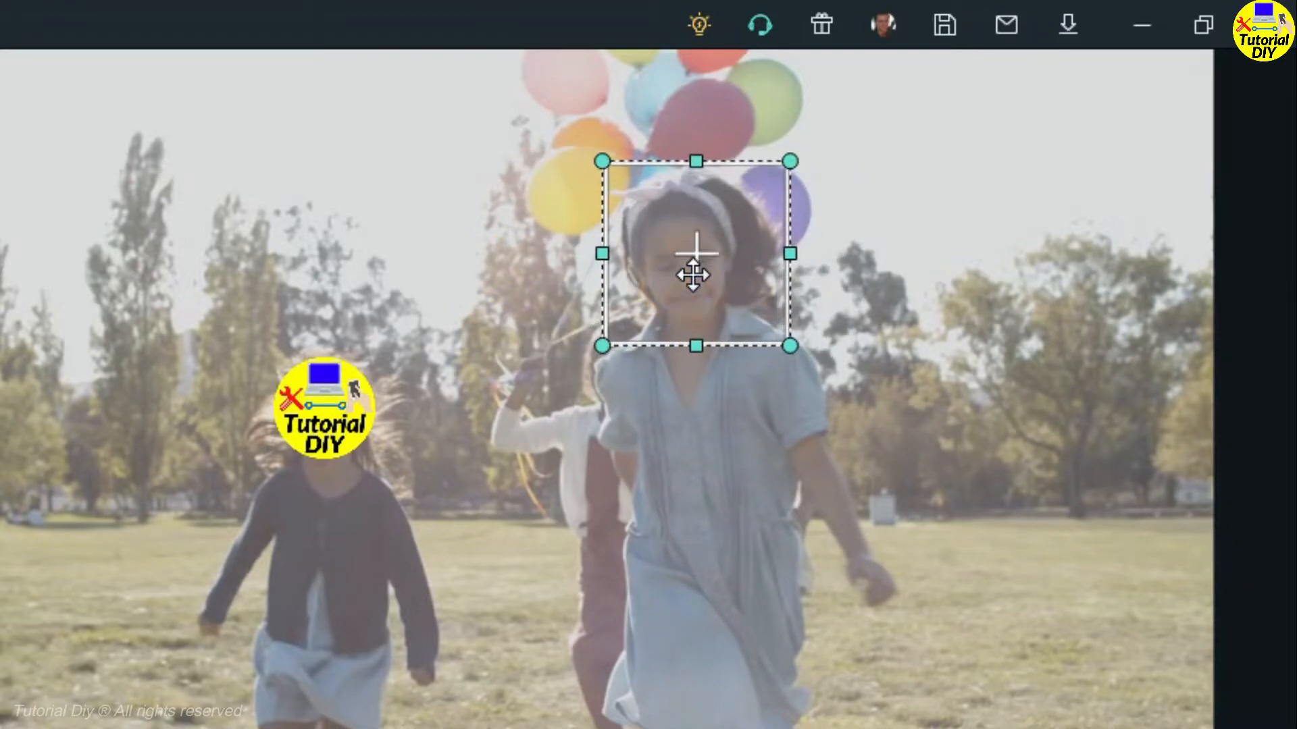
{"action": "left_click_drag", "start_coordinate": [798, 352], "coordinate": [776, 341]}
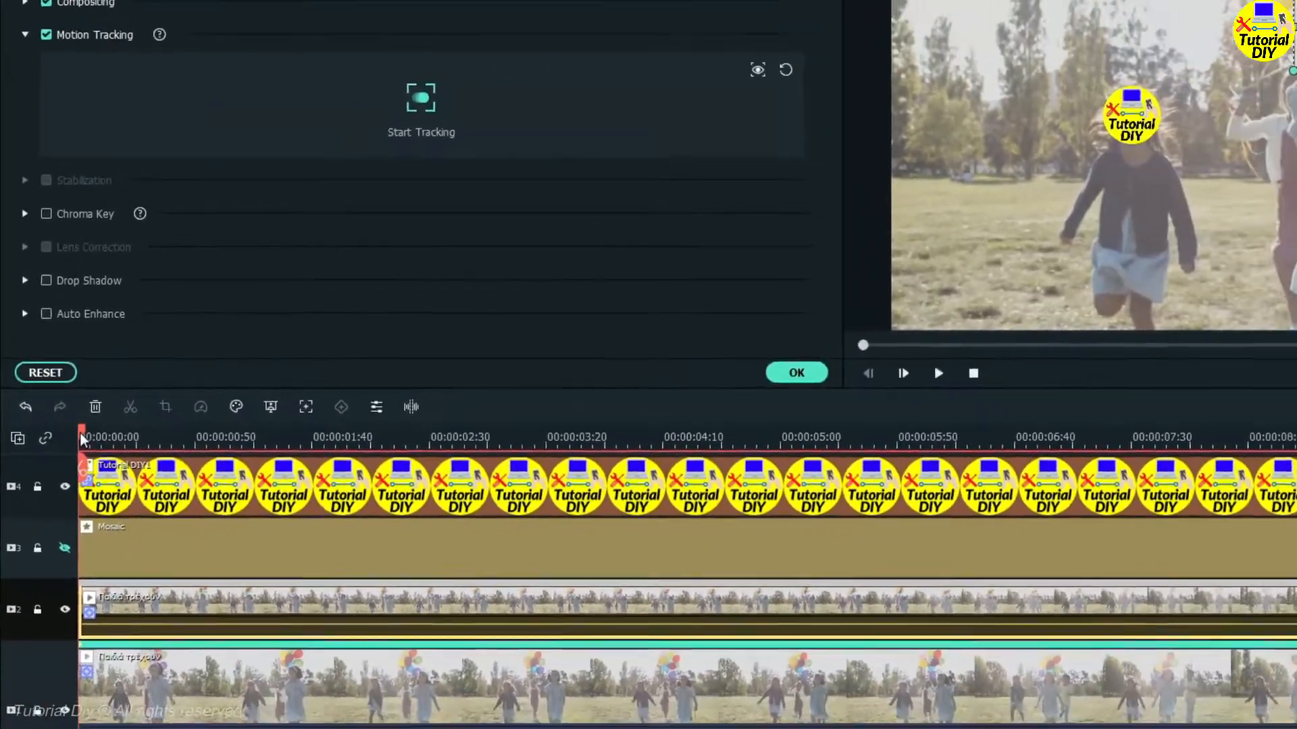
{"action": "left_click", "coordinate": [426, 108]}
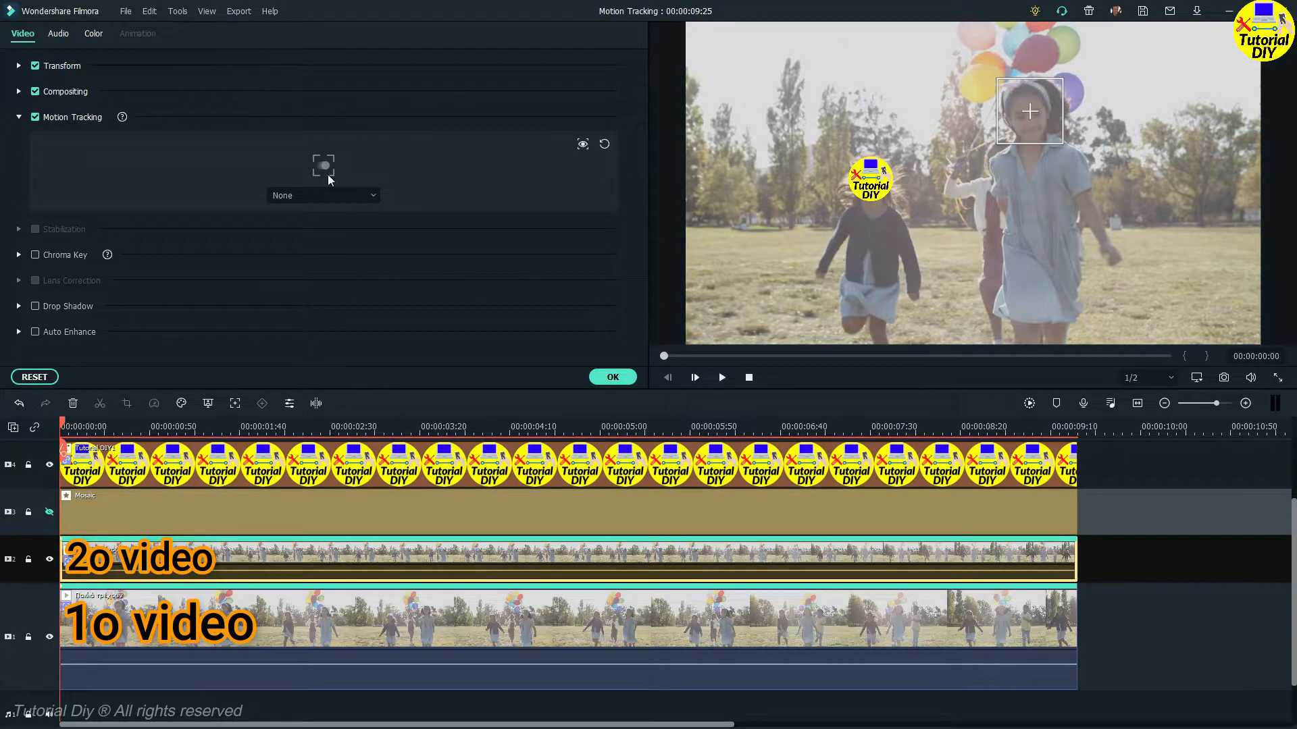
{"action": "left_click", "coordinate": [618, 381]}
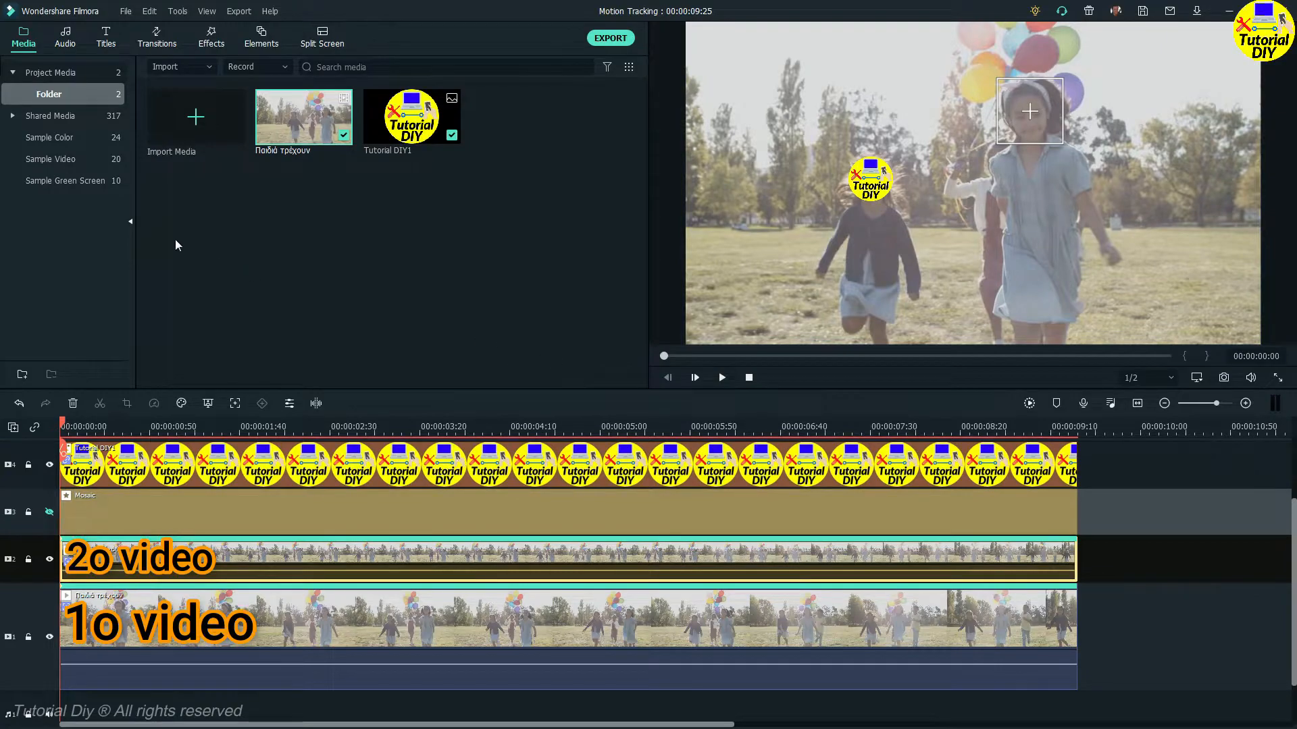
Add the LOGO GAMATO1 image from the shared Logo folder onto a new top track, stretched to the video's length.
{"action": "left_click", "coordinate": [10, 116]}
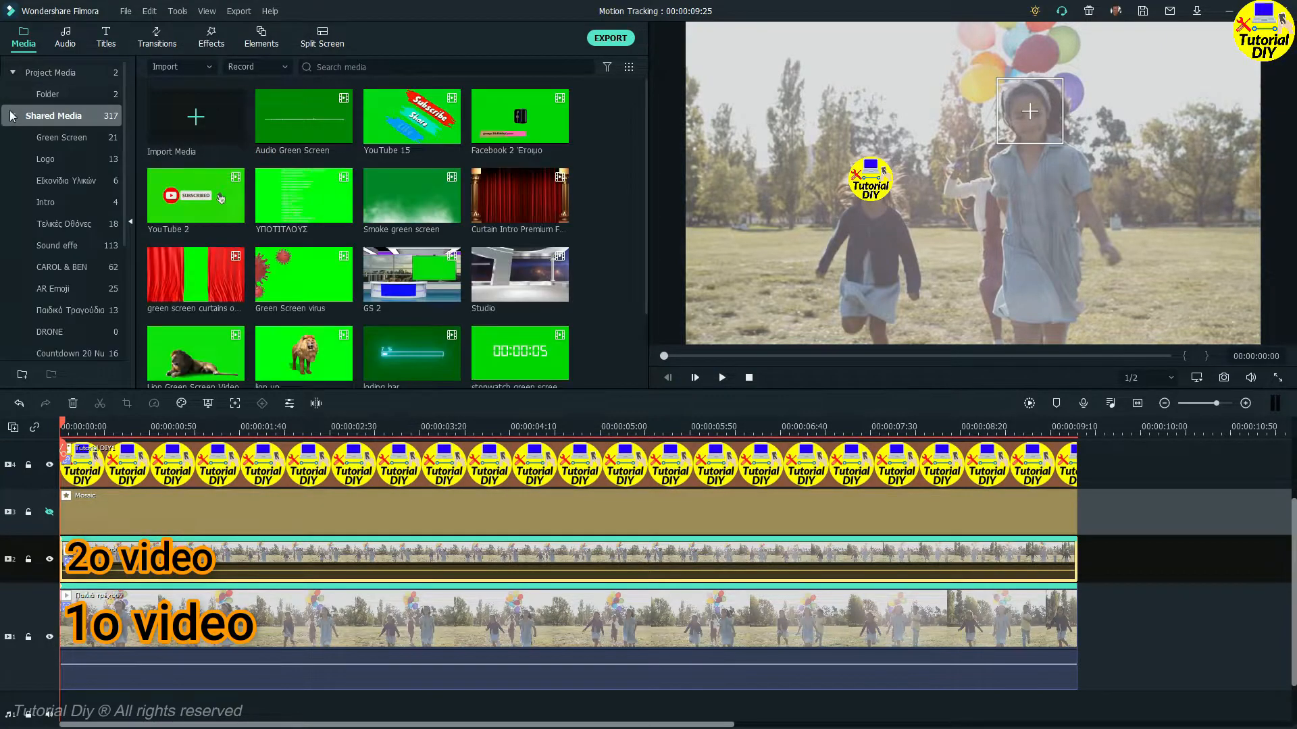
{"action": "left_click", "coordinate": [47, 158]}
{"action": "scroll", "coordinate": [397, 473], "scroll_direction": "up", "scroll_amount": 1}
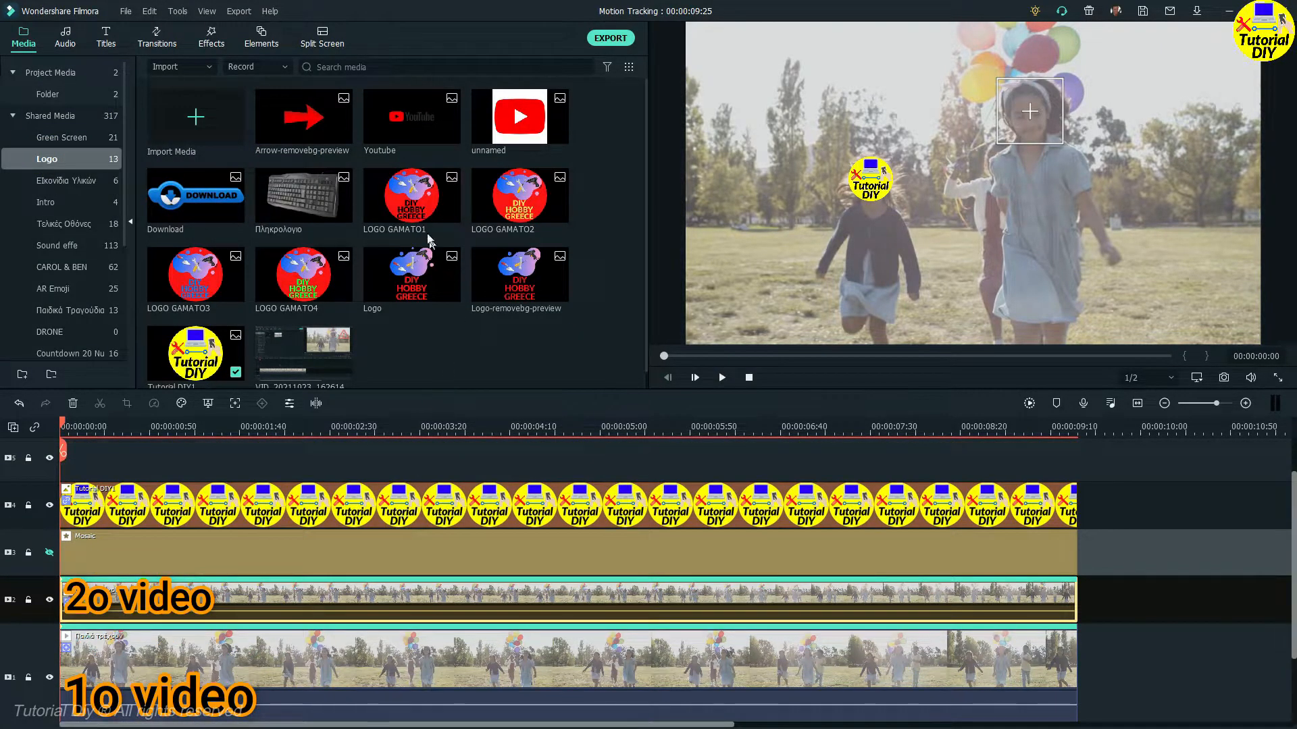
{"action": "left_click_drag", "start_coordinate": [408, 210], "coordinate": [70, 496]}
{"action": "mouse_move", "coordinate": [600, 481]}
{"action": "left_mouse_down"}
{"action": "mouse_move", "coordinate": [1030, 493]}
{"action": "mouse_move", "coordinate": [1079, 528]}
{"action": "left_mouse_up"}
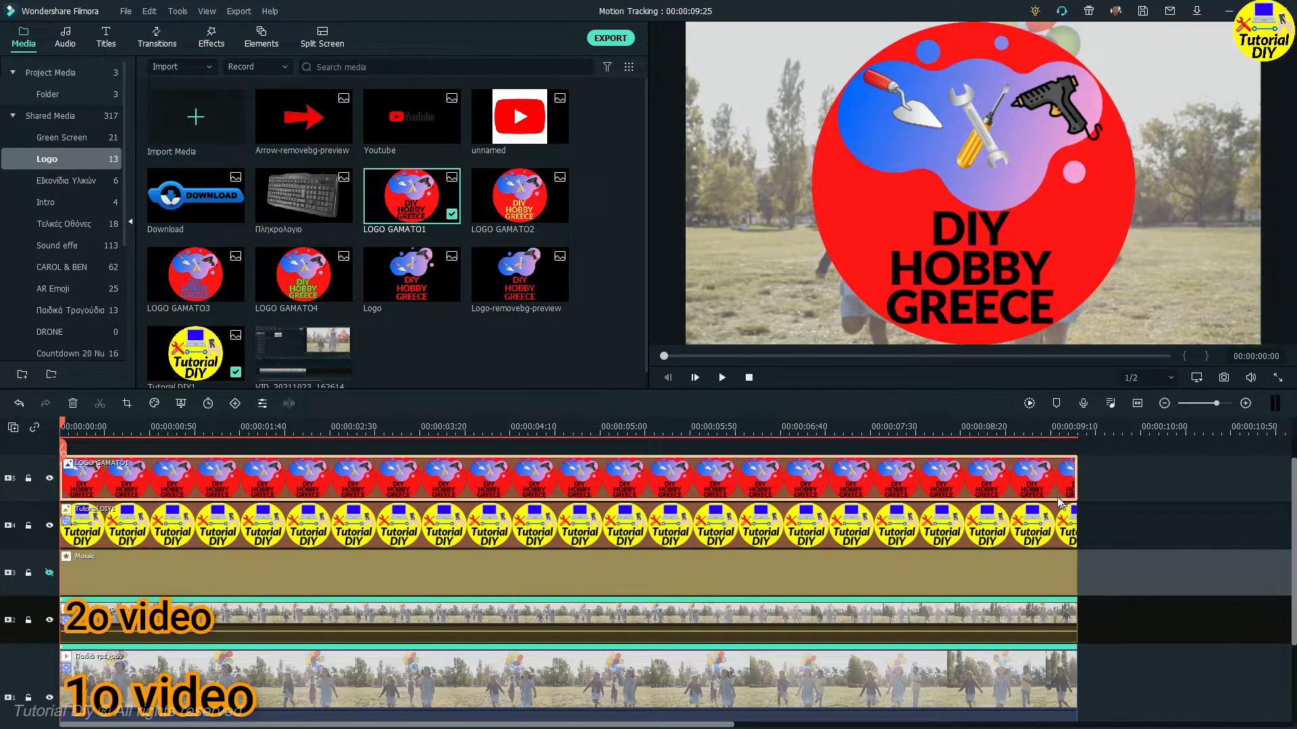
Shrink the LOGO GAMATO1 image and position it over the right girl's face.
{"action": "left_click", "coordinate": [964, 275]}
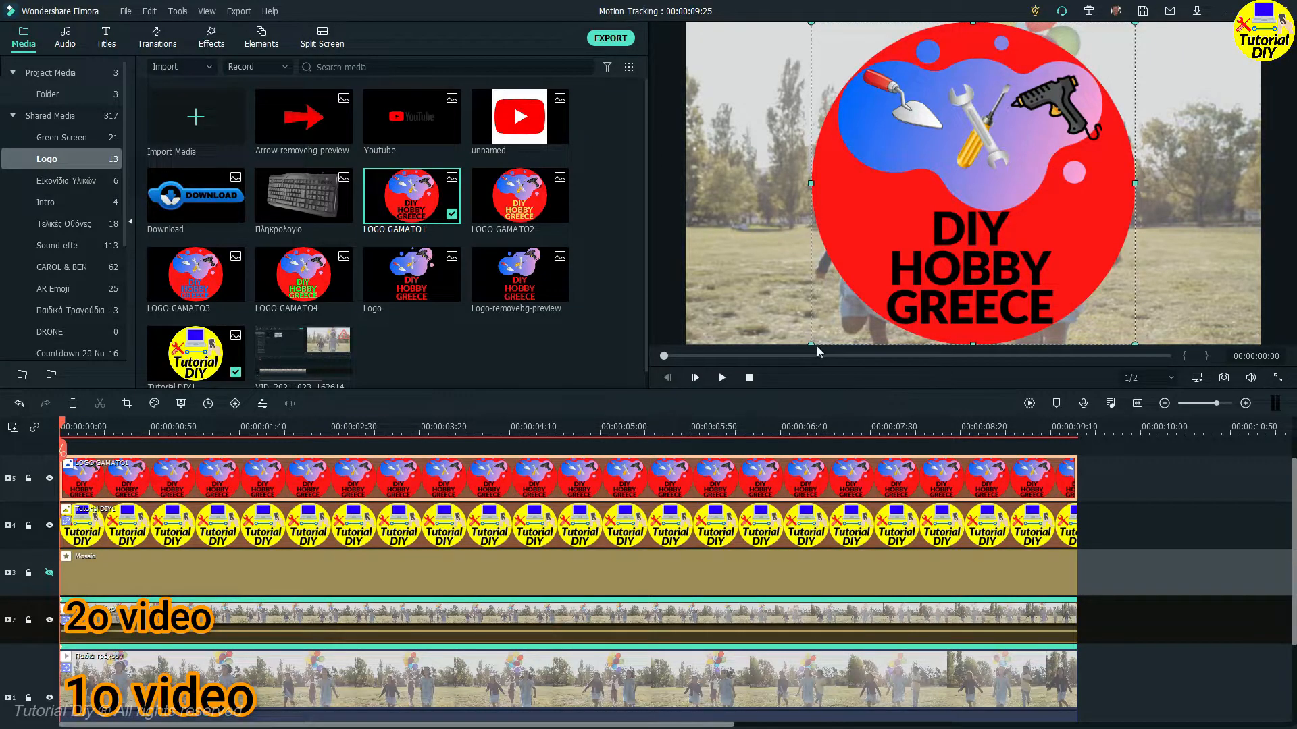
{"action": "left_click_drag", "start_coordinate": [809, 343], "coordinate": [1087, 112]}
{"action": "double_click", "coordinate": [769, 617]}
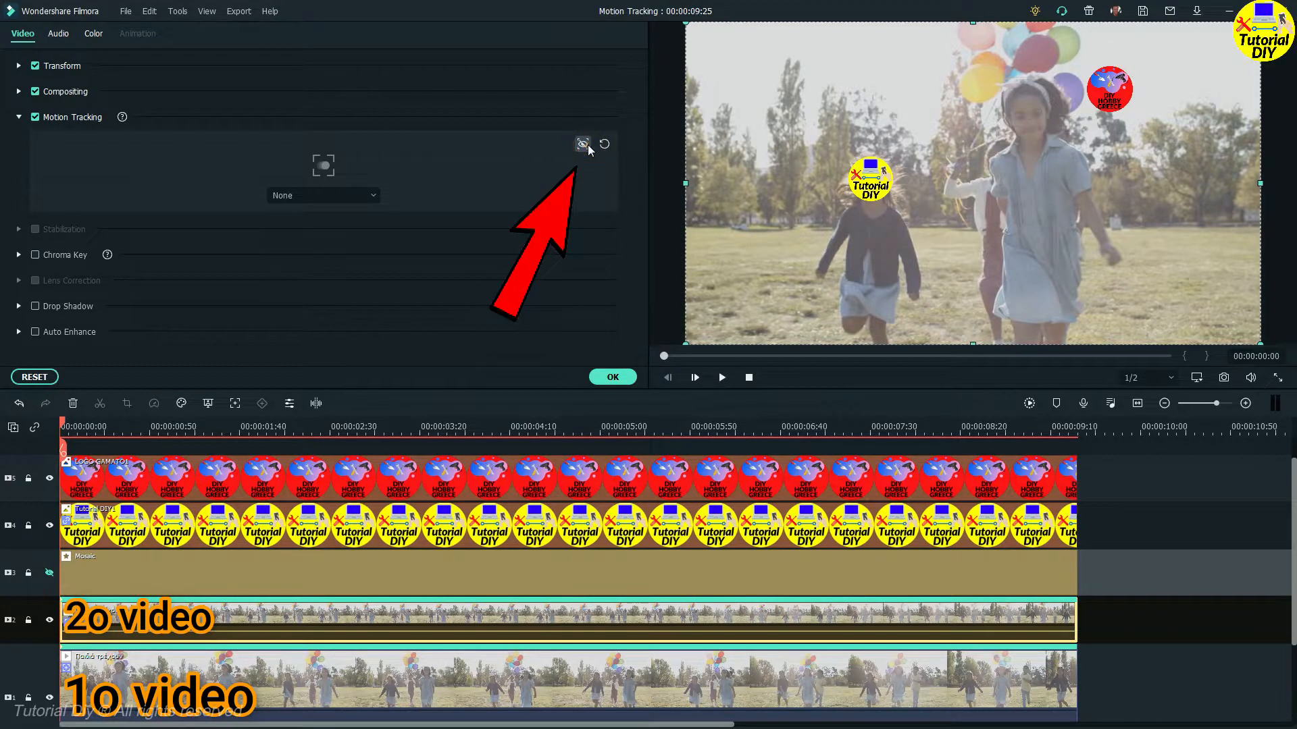
{"action": "left_click", "coordinate": [1108, 90]}
{"action": "left_click_drag", "start_coordinate": [1108, 90], "coordinate": [1038, 110]}
{"action": "left_click_drag", "start_coordinate": [902, 168], "coordinate": [882, 160]}
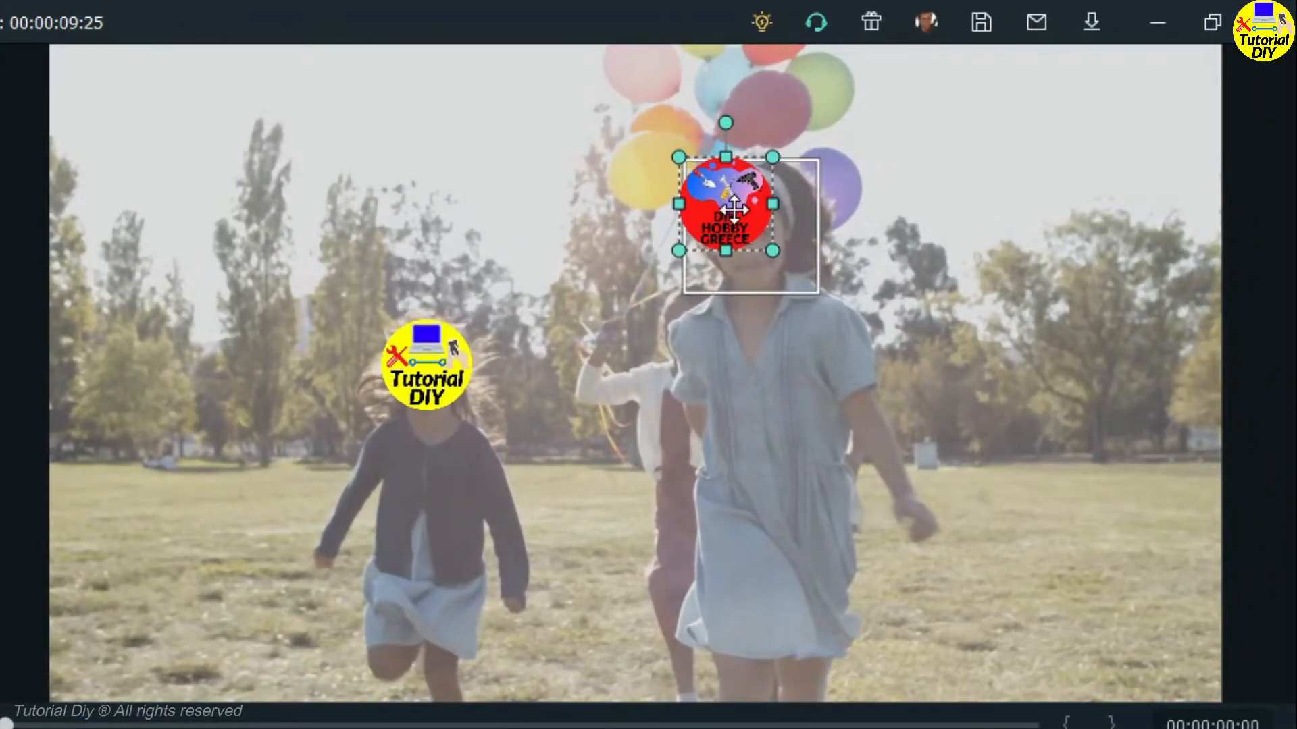
{"action": "left_click_drag", "start_coordinate": [740, 215], "coordinate": [740, 215]}
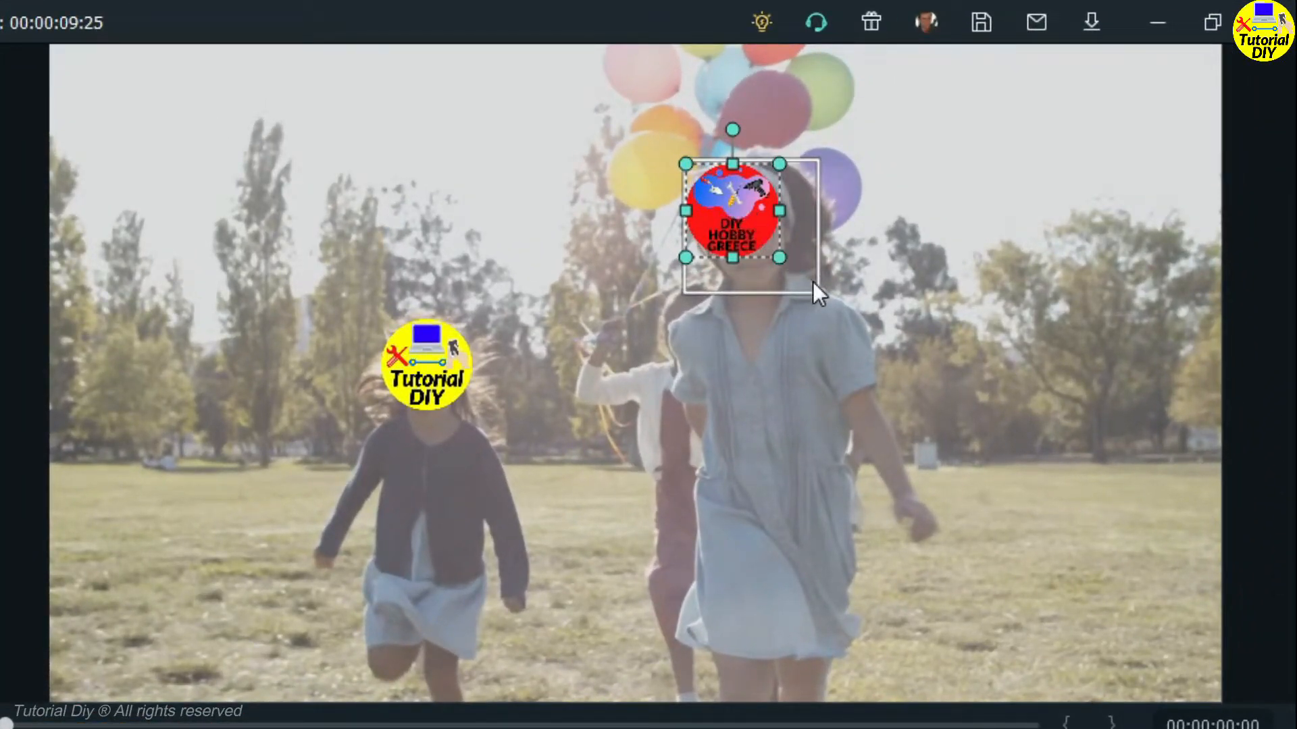
{"action": "left_click_drag", "start_coordinate": [784, 260], "coordinate": [792, 268]}
{"action": "mouse_move", "coordinate": [803, 279]}
{"action": "left_mouse_down"}
{"action": "mouse_move", "coordinate": [827, 297]}
{"action": "mouse_move", "coordinate": [815, 286]}
{"action": "left_mouse_up"}
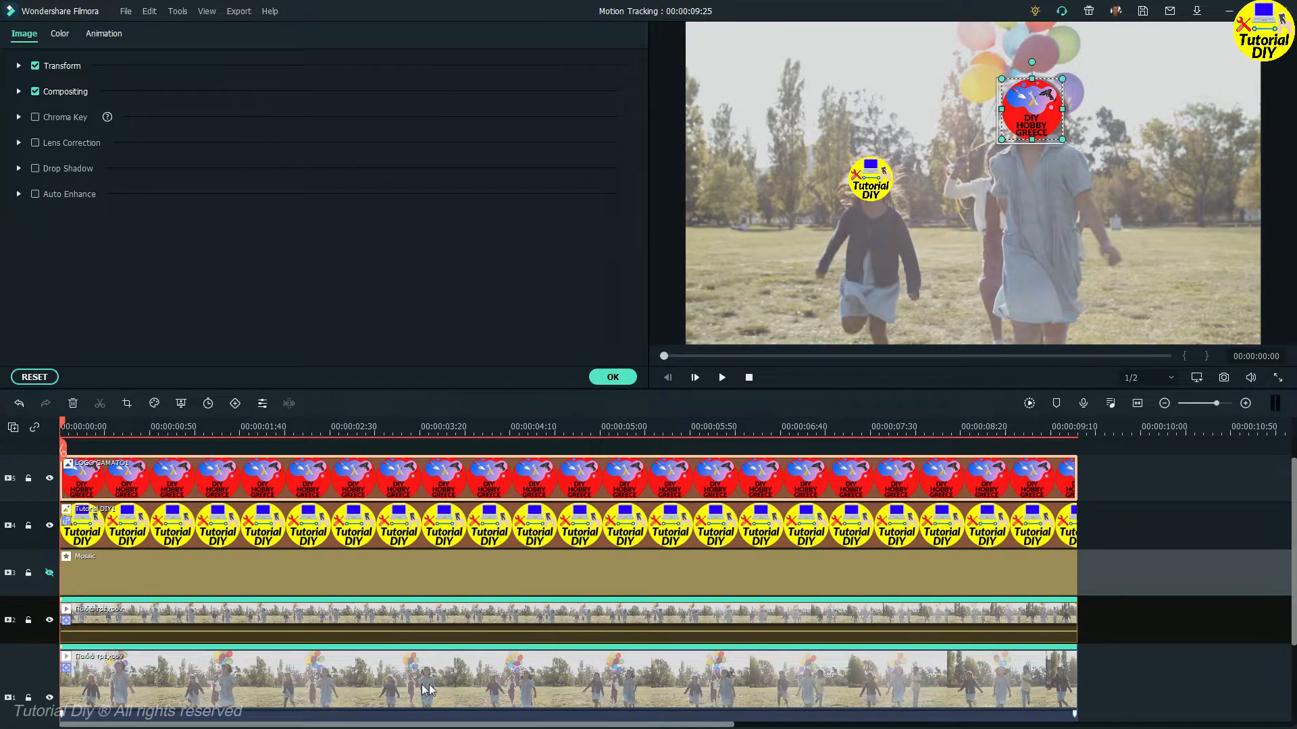
Attach the second video's motion tracking to LOGO GAMATO1 and confirm.
{"action": "double_click", "coordinate": [339, 621]}
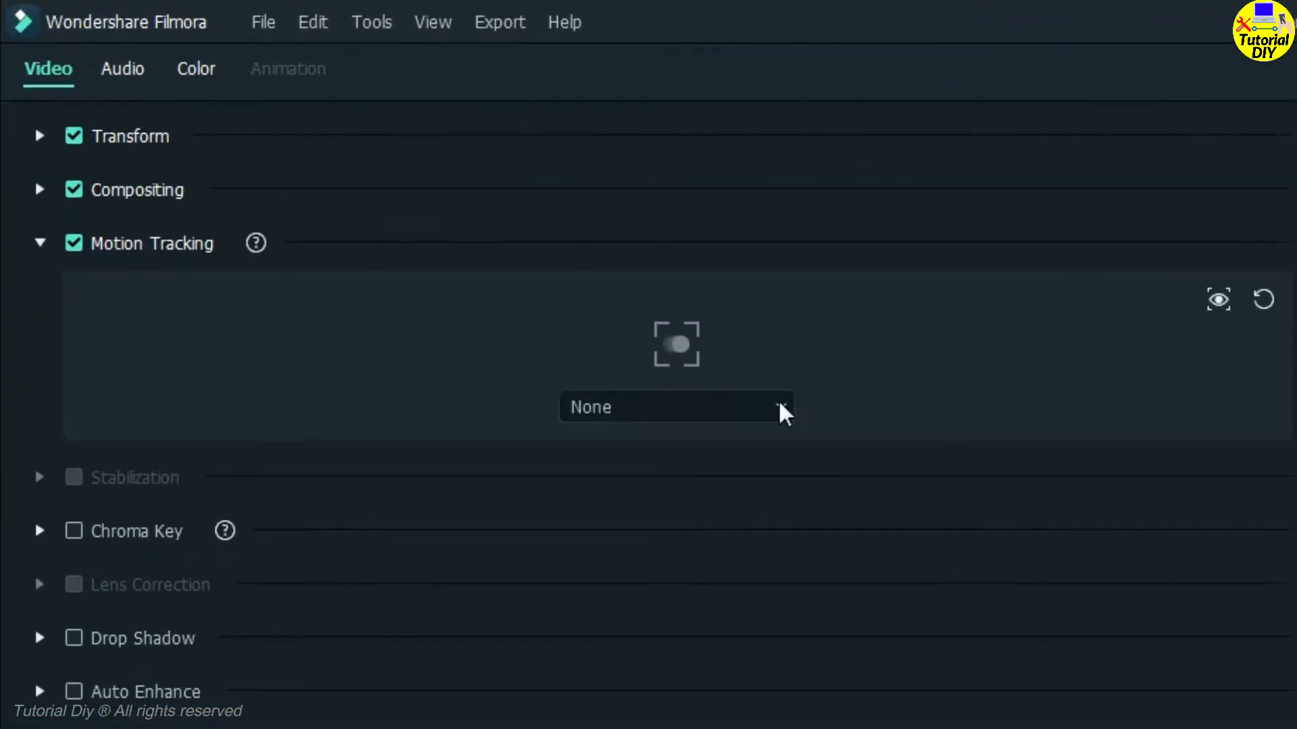
{"action": "left_click", "coordinate": [781, 409]}
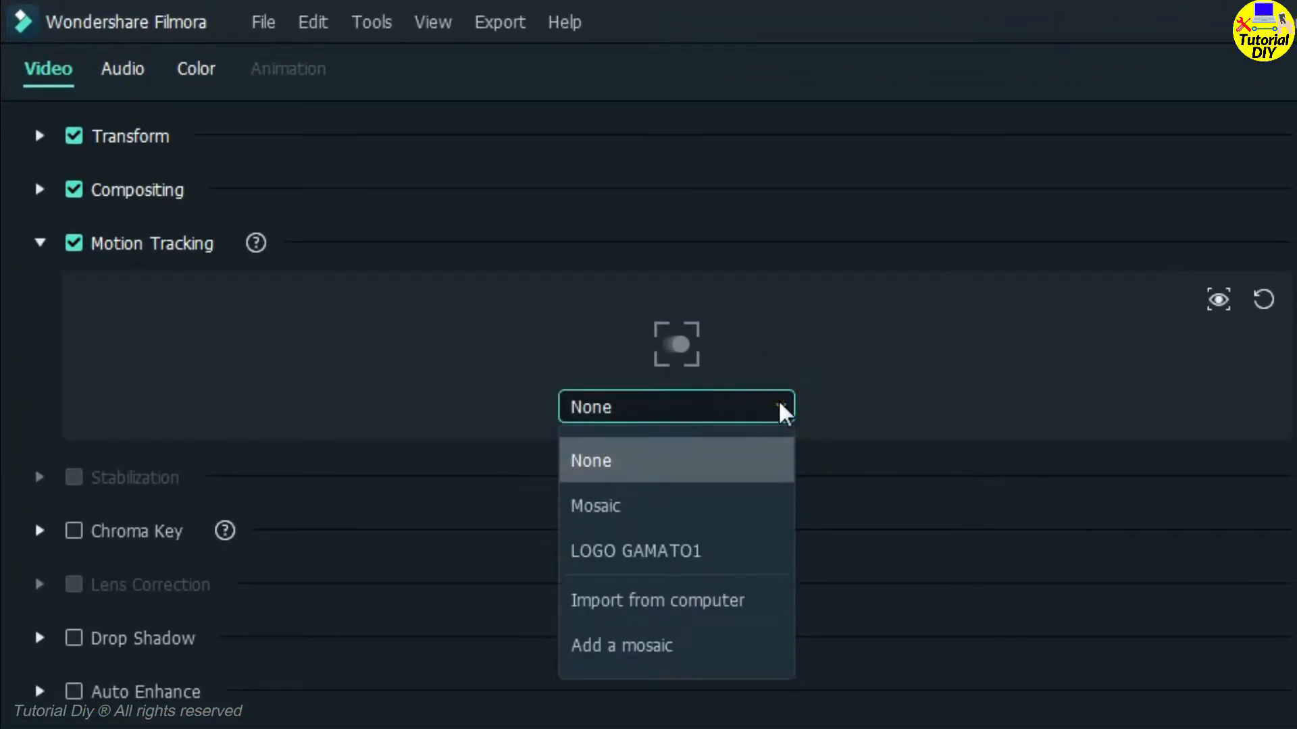
{"action": "left_click", "coordinate": [662, 549]}
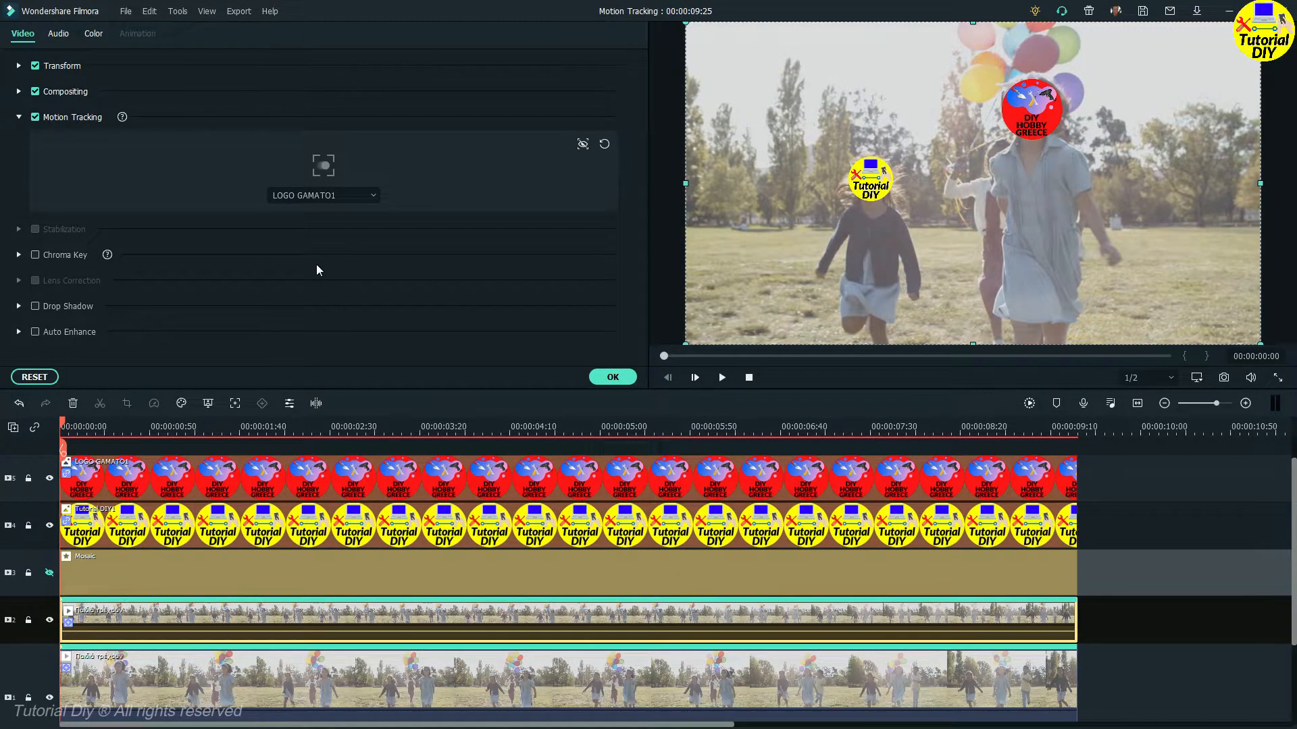
{"action": "left_click", "coordinate": [609, 379]}
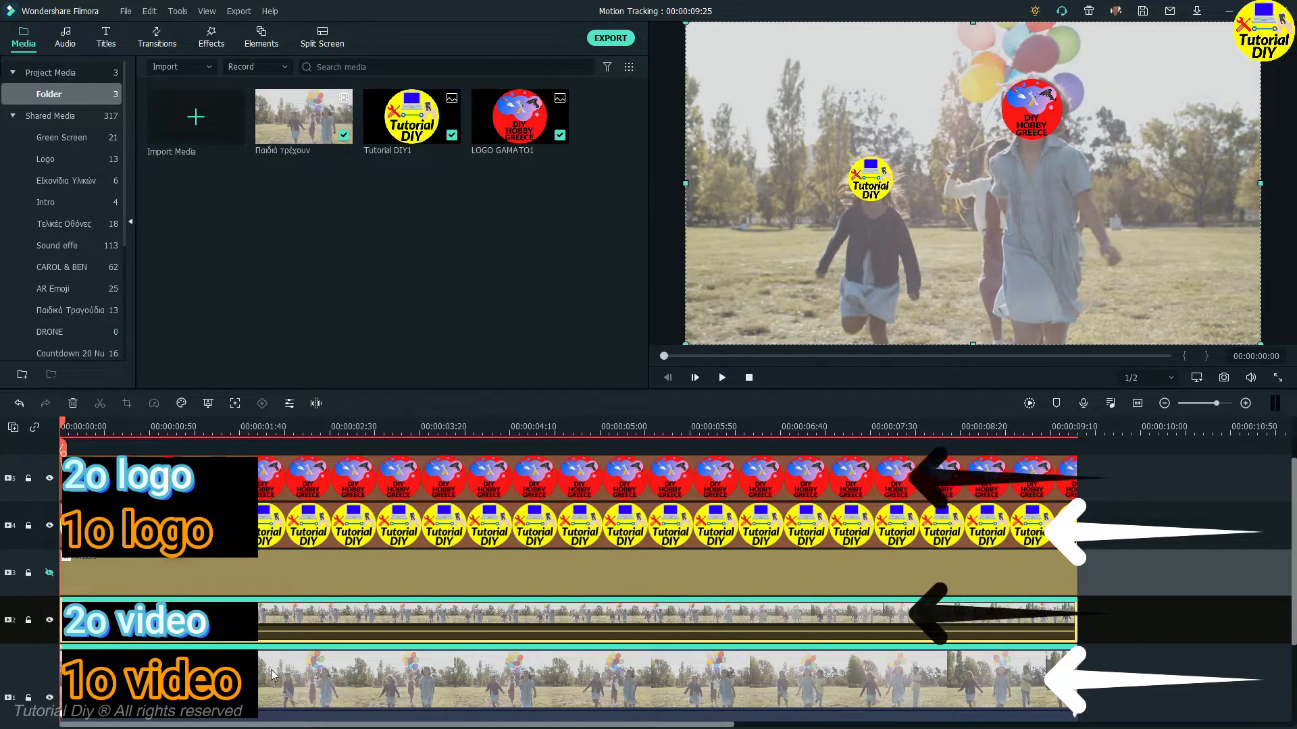
Play back the result and review the original clip's motion tracking settings.
{"action": "left_click", "coordinate": [1031, 688]}
{"action": "left_click", "coordinate": [1063, 489]}
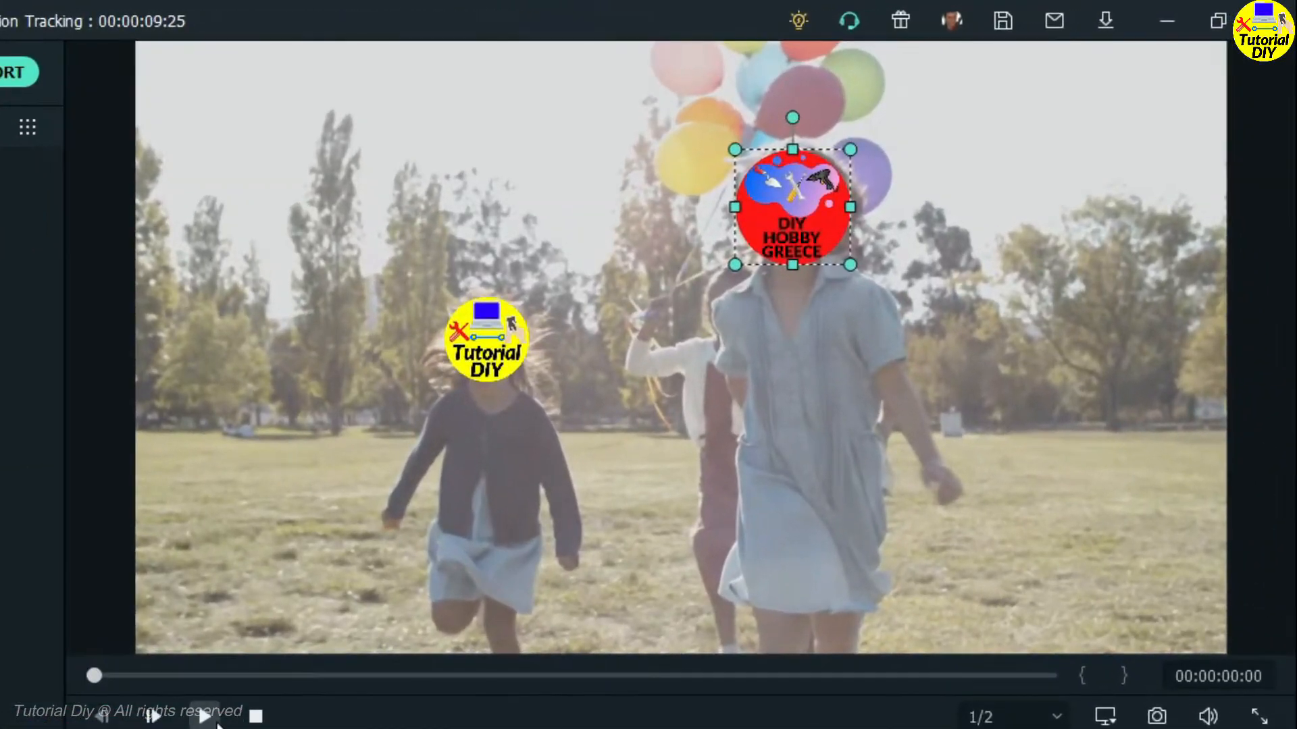
{"action": "left_click", "coordinate": [215, 721]}
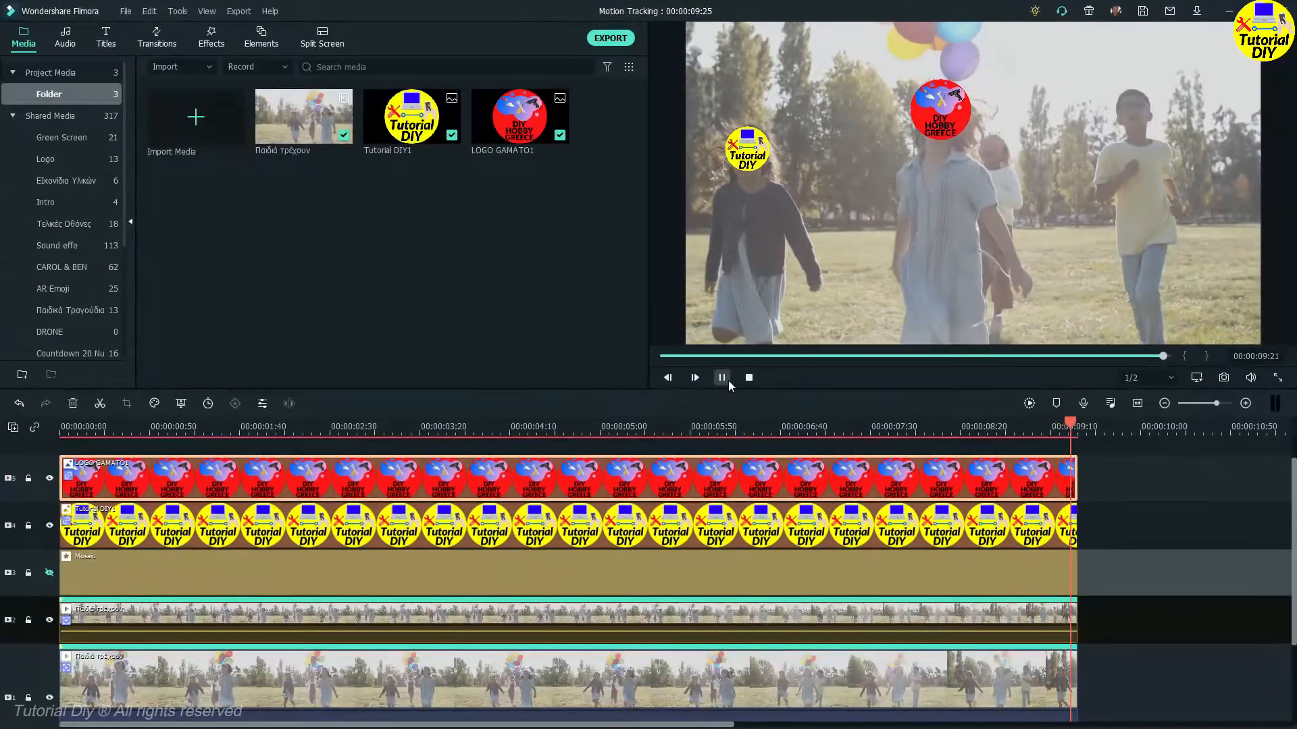
{"action": "double_click", "coordinate": [889, 666]}
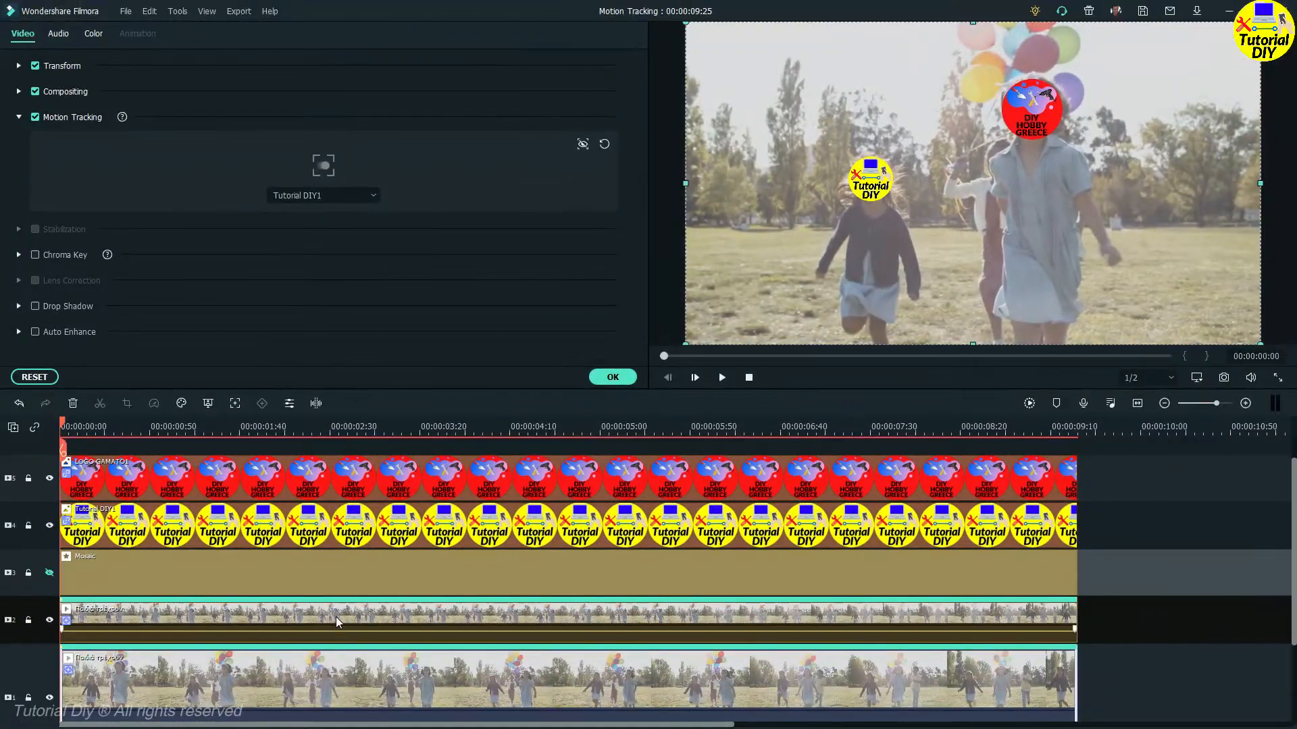
{"action": "left_click", "coordinate": [335, 617]}
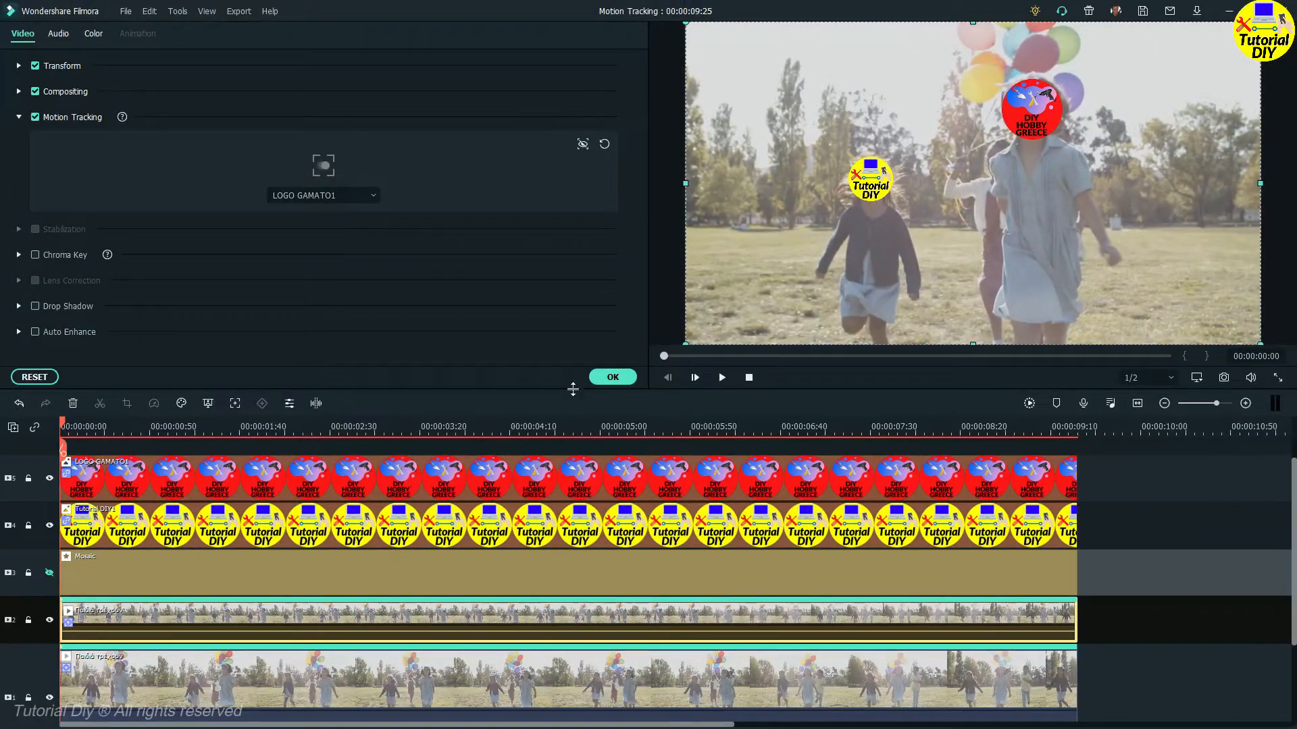
{"action": "left_click", "coordinate": [613, 379]}
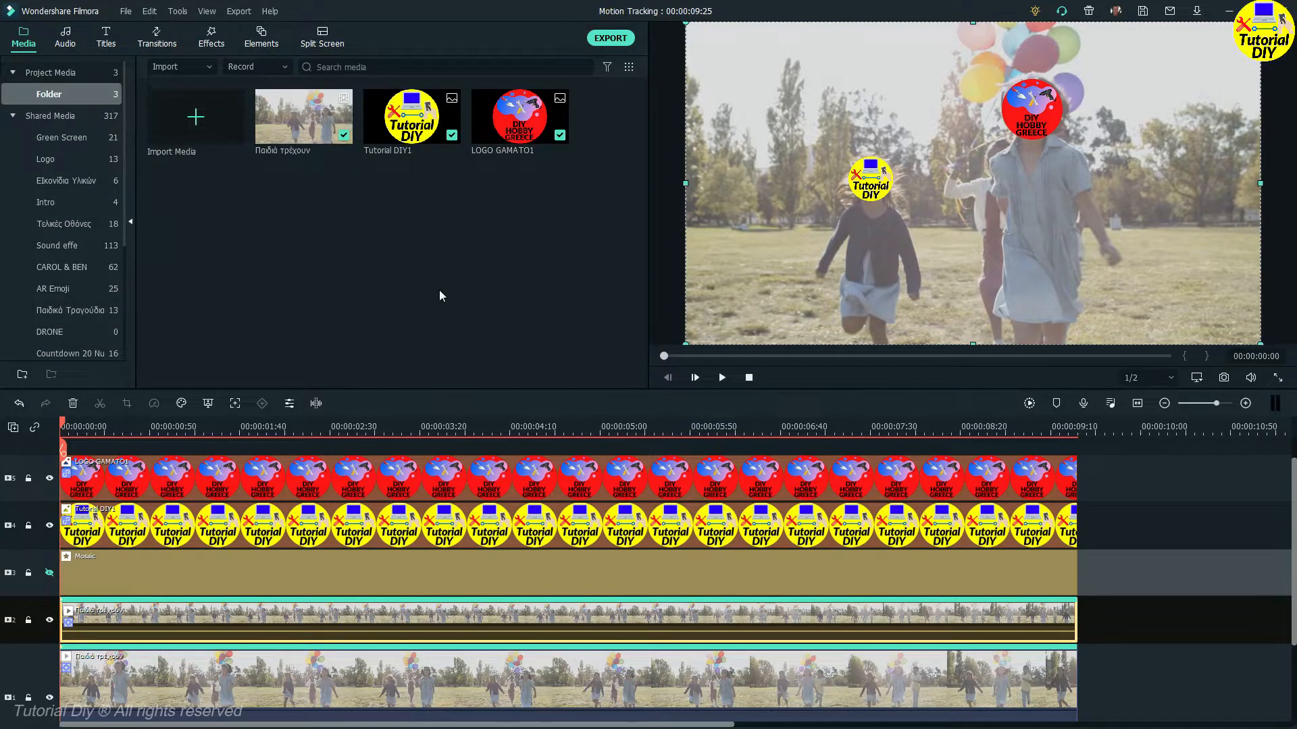